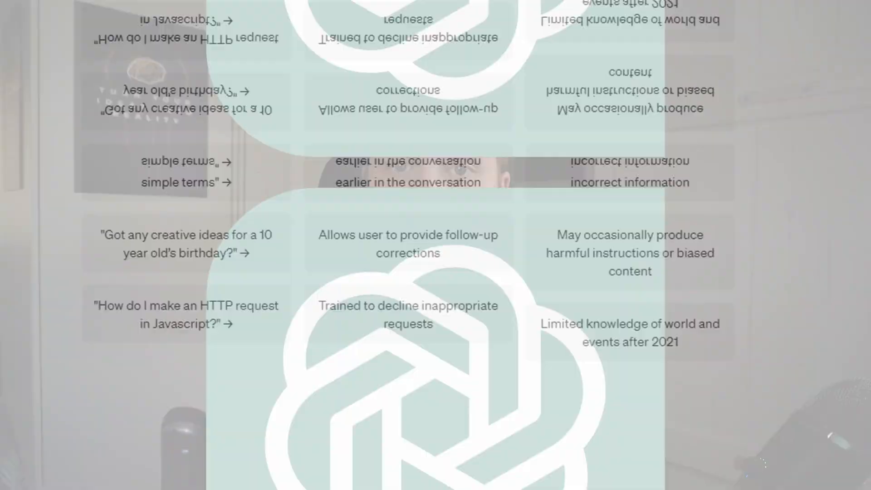
- Send ChatGPT the message "Hey ChatGPT, do you want to help me?"
text(ChatGPT, do you want to help me)
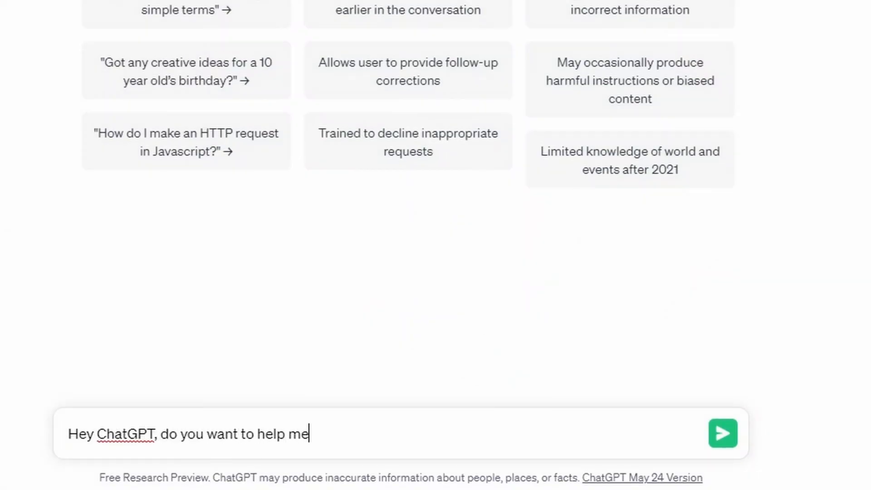
text(?)
key(Return)
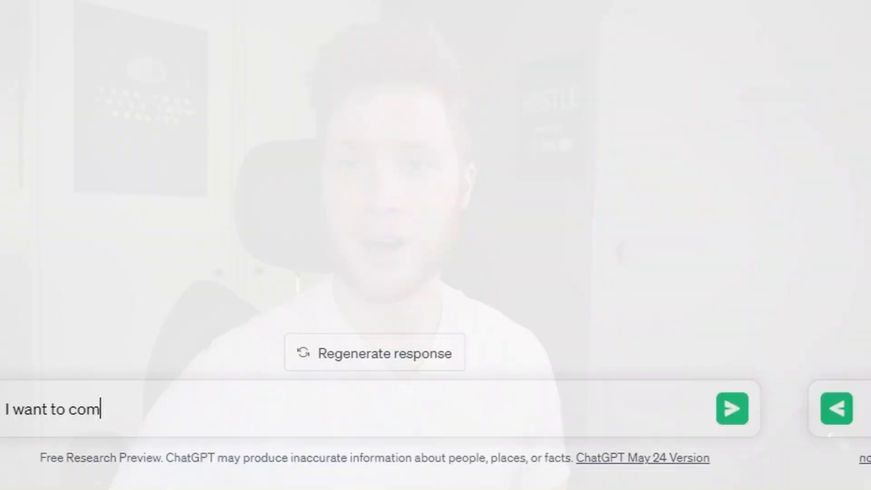
- Write a prompt asking for quotes in a taught style, made of 2 parts, where the first makes people intrigued to know the second
text(e up with quotes in the following style)
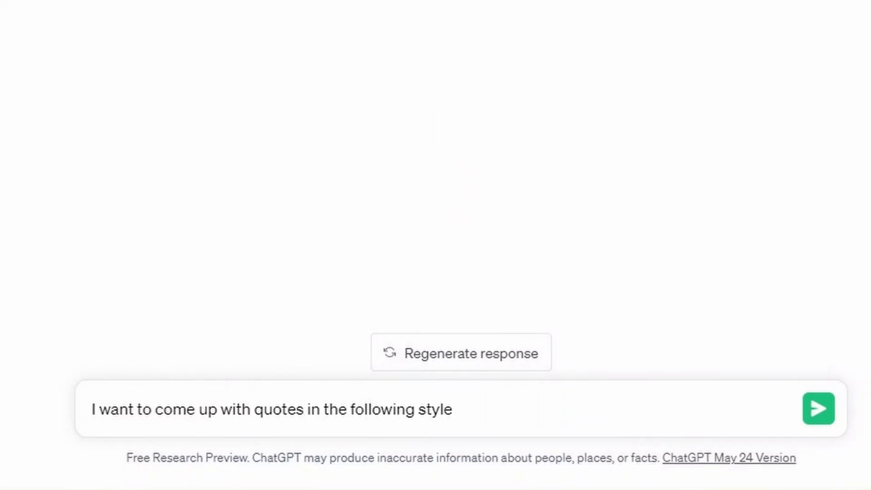
text(u.)
key(shift+Return)
key(shift+Return)
text(The quotes need to be made out of 2 parts. The first part is a part where)
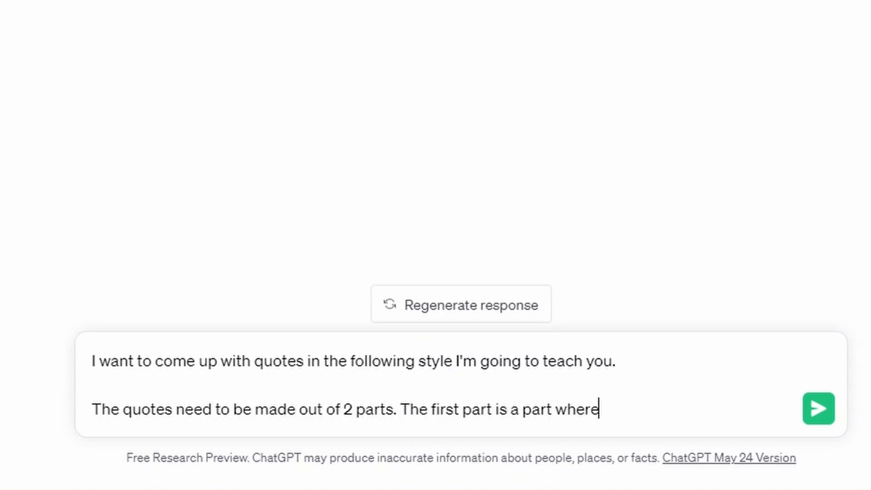
text( intrigued to kn)
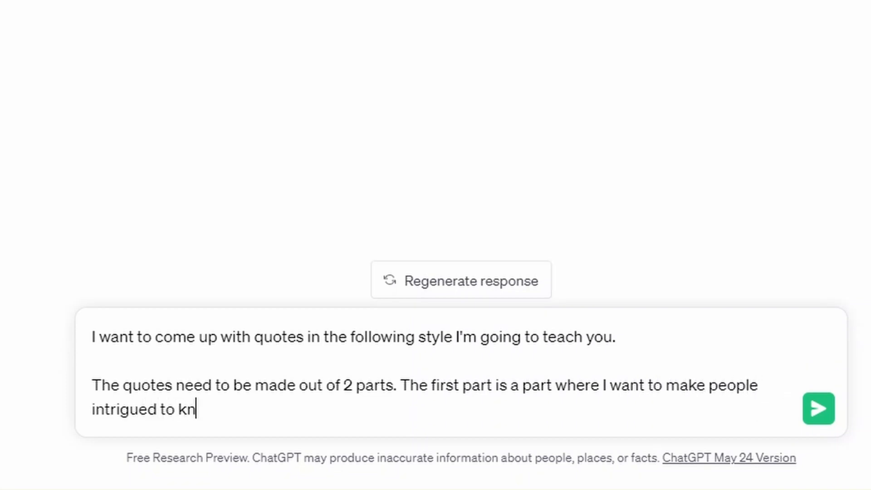
text(t.)
- Add the line "Here are 2 examples:" to the prompt, followed by an "Example 1:" heading after a blank line
key(shift+Return)
key(shift+Return)
text(Here )
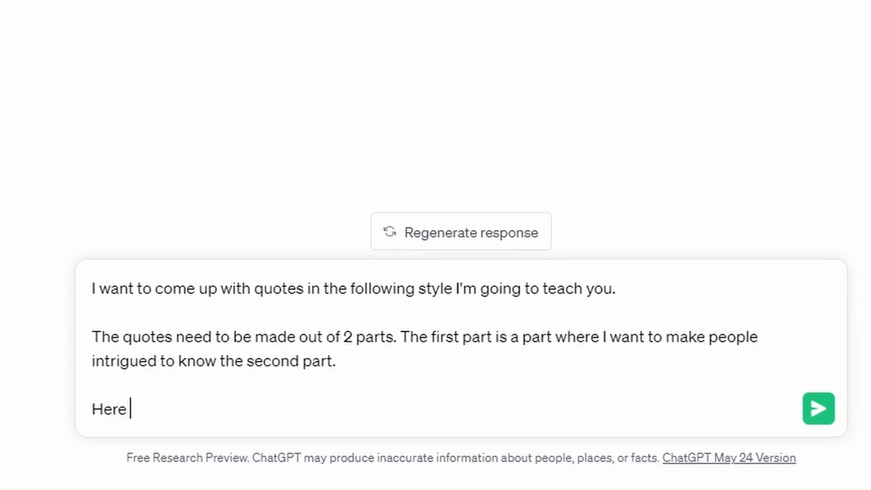
text(are 2 examples:)
key(shift+Return)
key(shift+Return)
text(Example 1:)
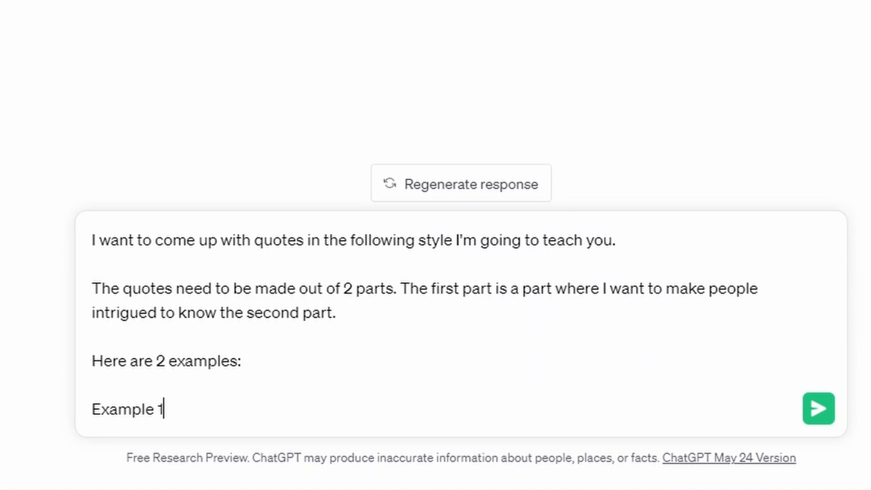
- Fill in Example 1 with first part "The madness of love is..." and second part "The greatest of heavens blessings"
key(shift+Return)
text(First part:)
key(shift+Return)
key(shift+Return)
text(The madness of love is...)
key(shift+Return)
key(shift+Return)
text(Second part:)
key(shift+Return)
key(shift+Return)
text(The gre)
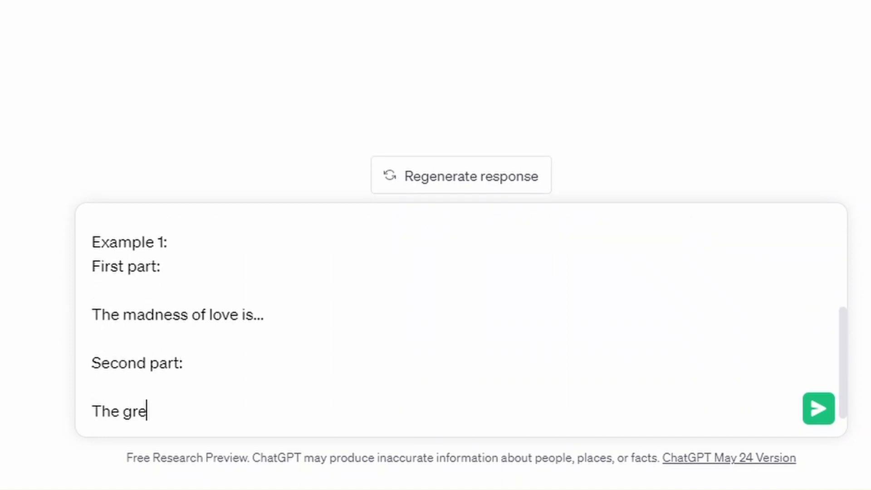
text(atest of heavens blessings)
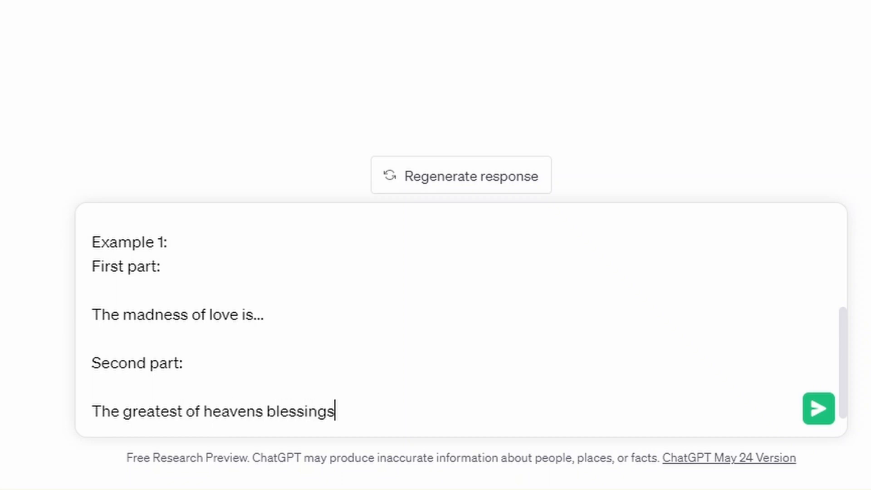
- Add an "Example 2:" heading to the prompt with the first part "Cease to hope..."
key(shift+Return)
key(shift+Return)
text(Example 2:)
key(shift+Return)
text(First )
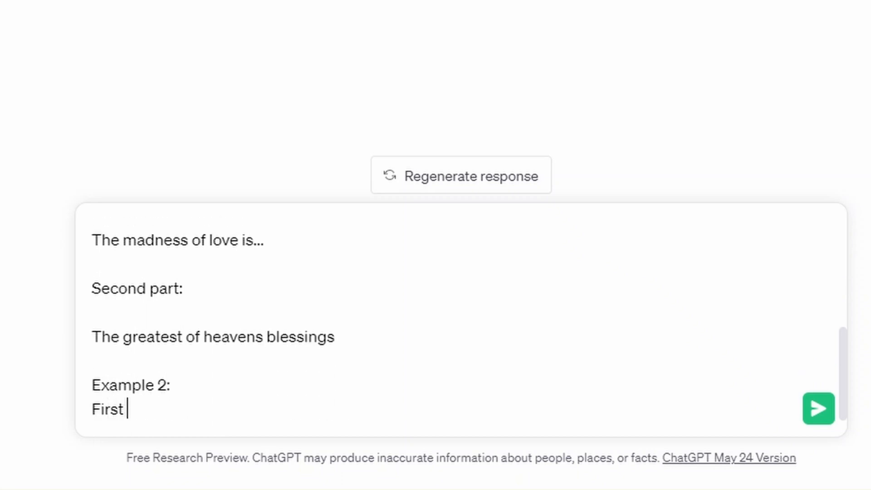
text(part:)
key(shift+Return)
key(shift+Return)
text(Cease to hope...)
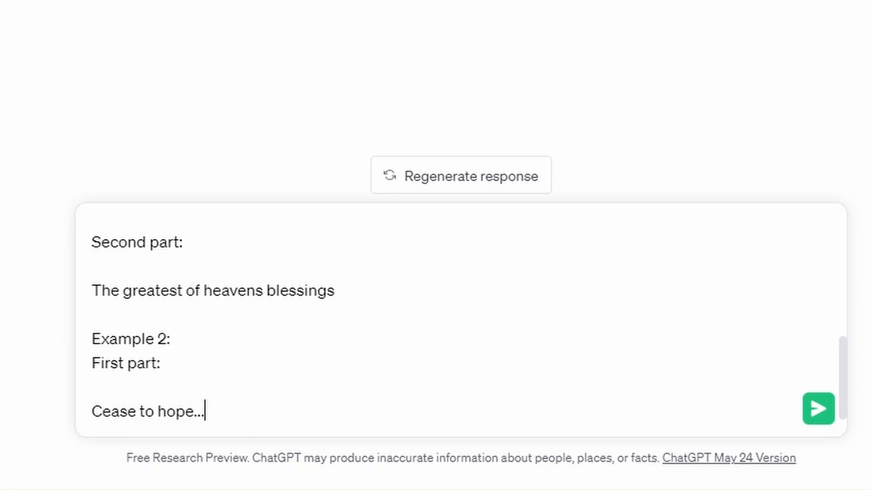
- Give Example 2 the second part "And you will cease to fear" and finish the prompt with "If you understand, say yes."
key(shift+Return)
key(shift+Return)
text(Second part:)
key(shift+Return)
key(shift+Return)
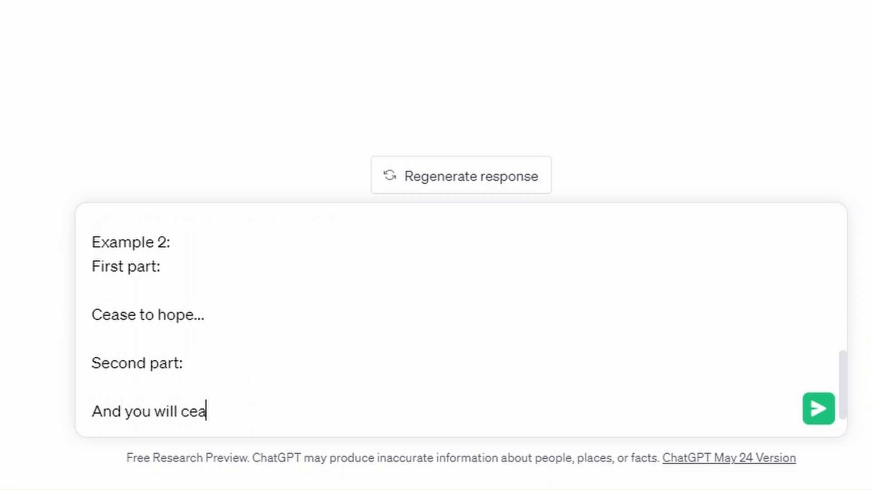
text(And you will cease to fear)
key(shift+Return)
key(shift+Return)
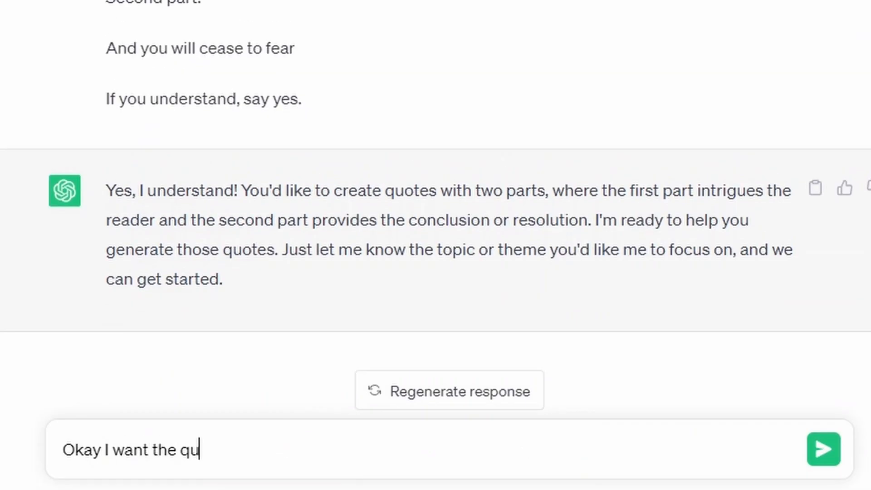
- Request quotes about stoicism, philosophy and life for people in their twenties, with 1 example per theme
text(be about stoicism, philosophy and life. The target audine)
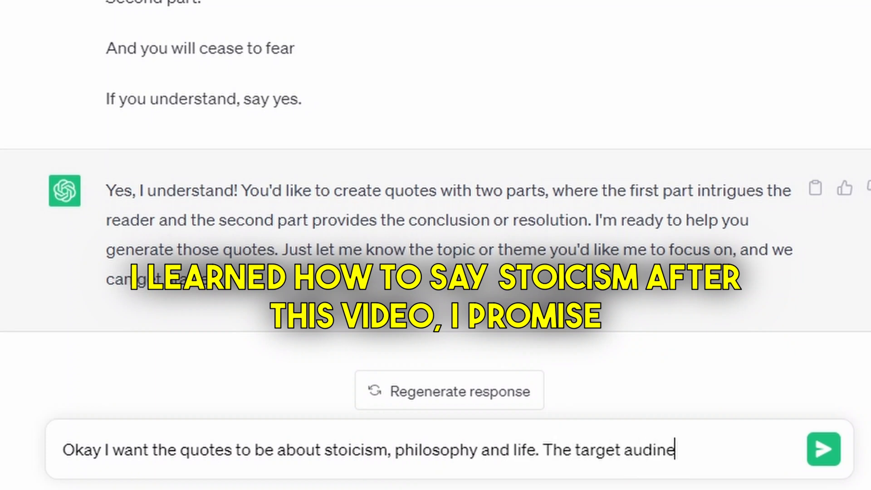
key(BackSpace)
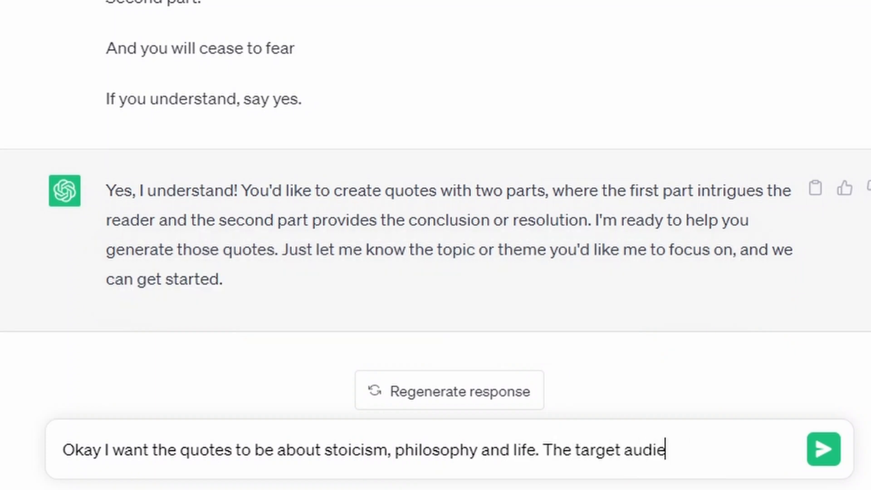
text(e in their twenties. Could you give me 1 example for the theme stoicism,)
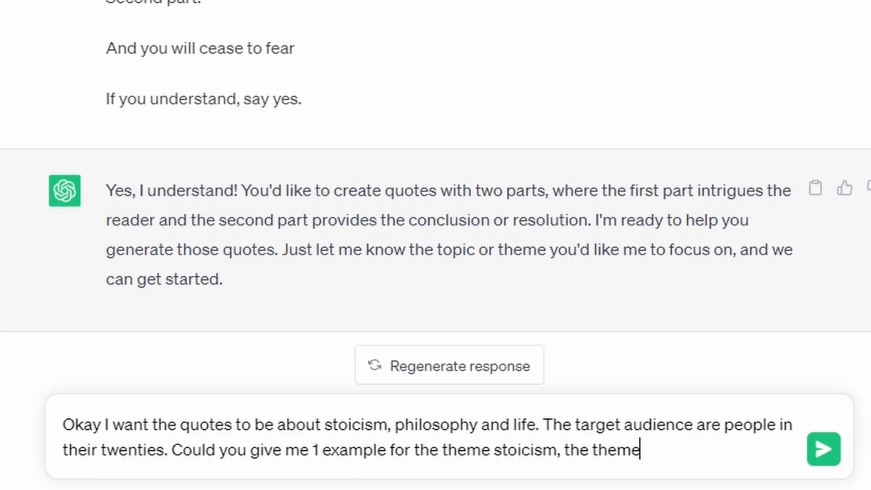
text(the theme life?)
key(Return)
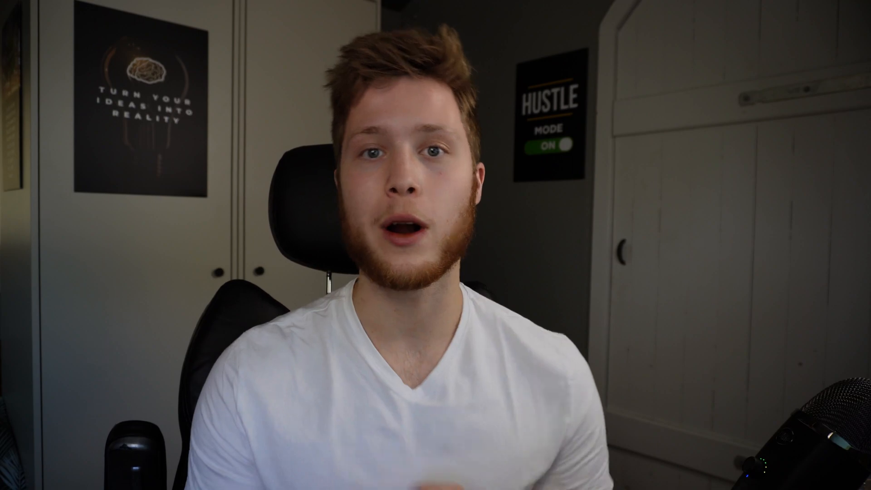
- Ask to categorize the quotes in an excel style by theme (stoicism facts, philosophy facts, life facts) and by parts of the quote
text(I now want you to categorize them in an excel style as fo)
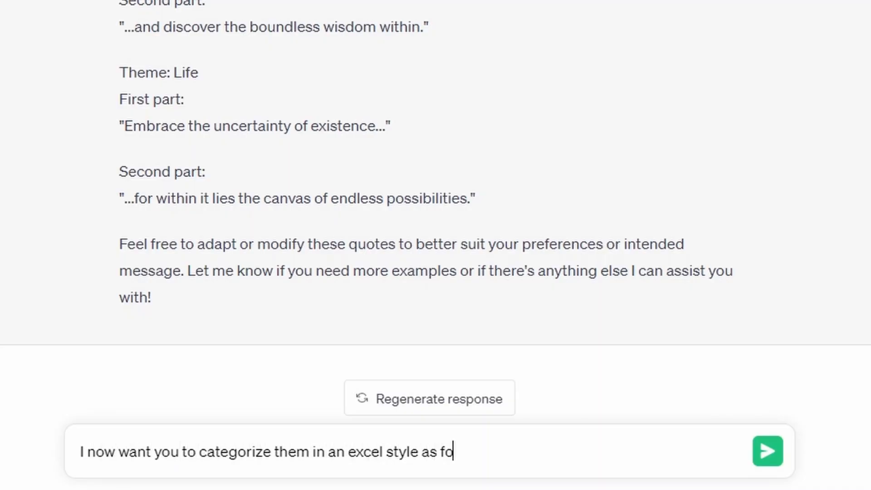
text(e:)
key(shift+Return)
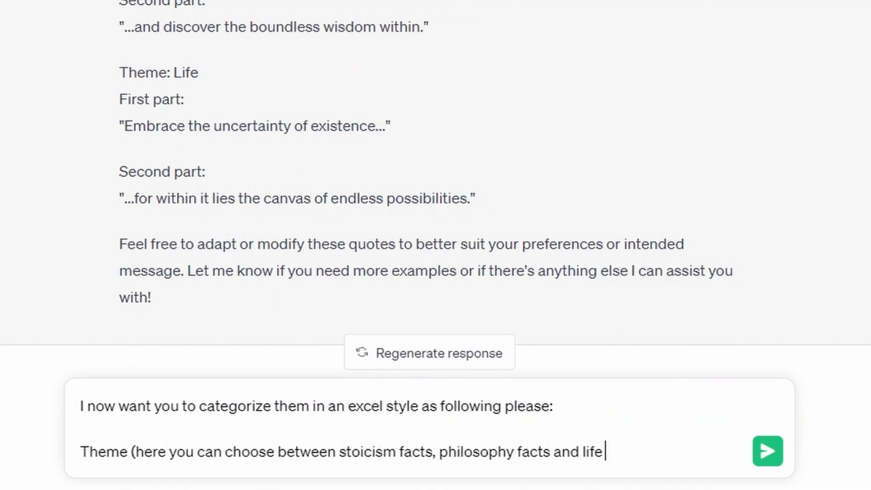
key(shift+Return)
text(First part (here you place the first part of the quote)
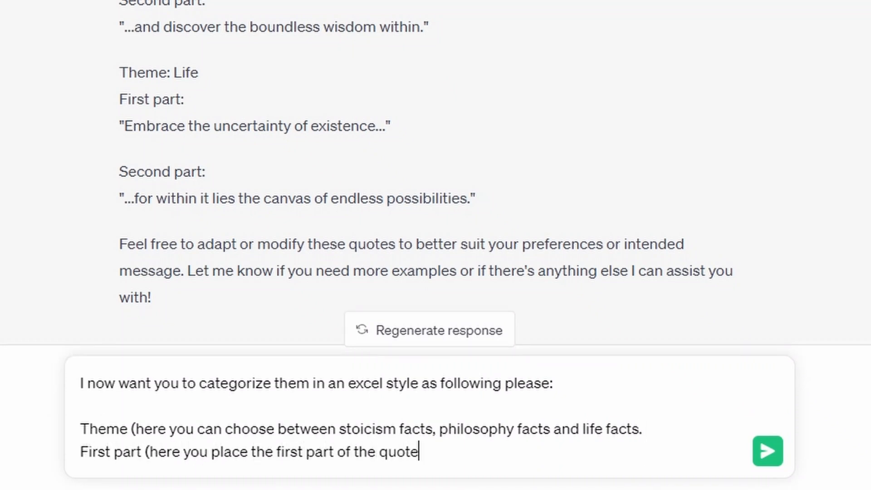
text())
key(shift+Return)
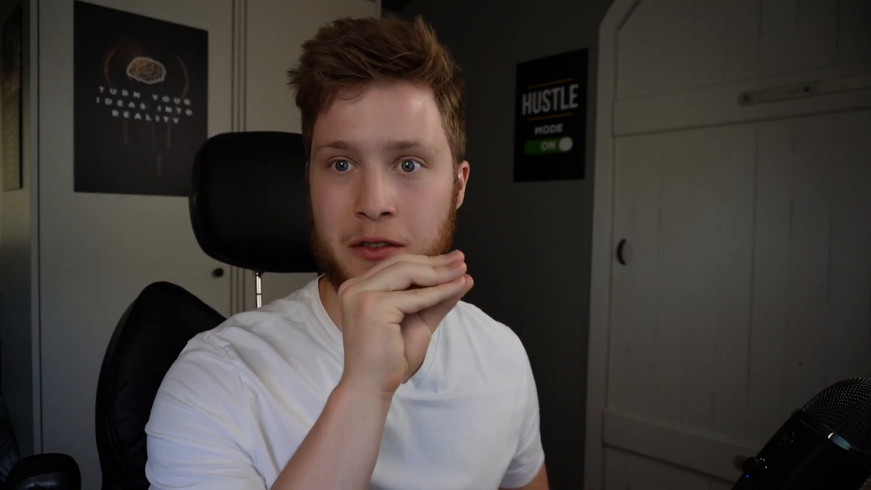
- Send the request "Perfect, could you now please give me 10 different quotes in the same style"
text(Cou)
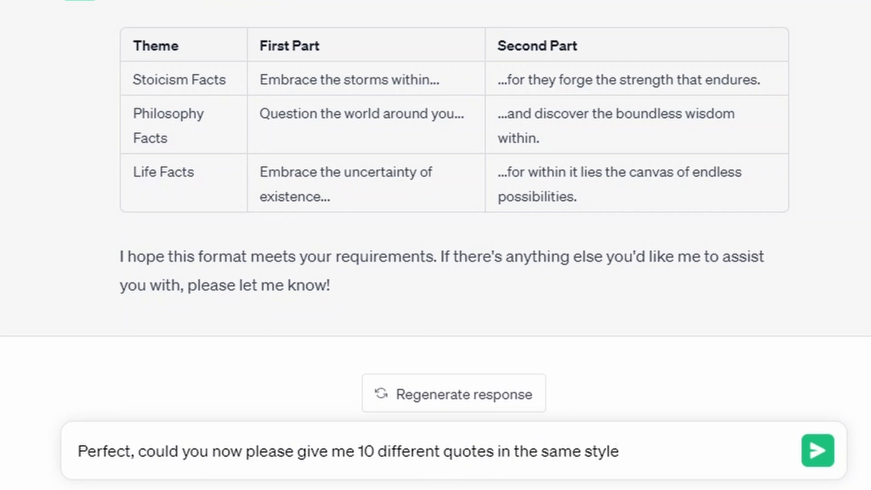
key(Return)
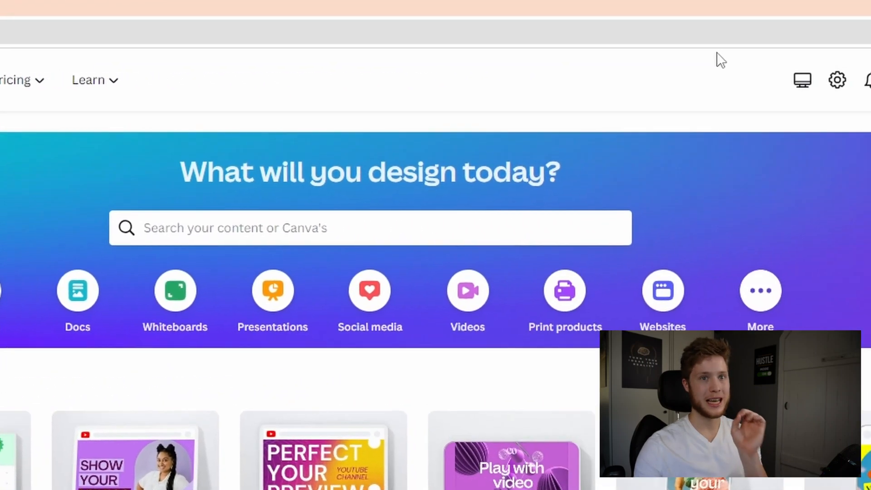
- Switch to Canva, create a Mobile Video design and fill its page with the 12.0s autumn forest video from a "nature" search
click(705, 96)
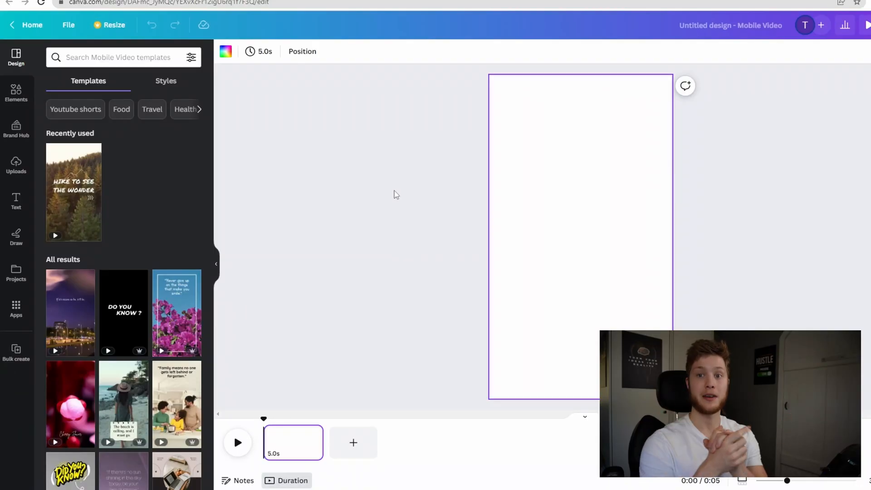
click(16, 93)
click(98, 57)
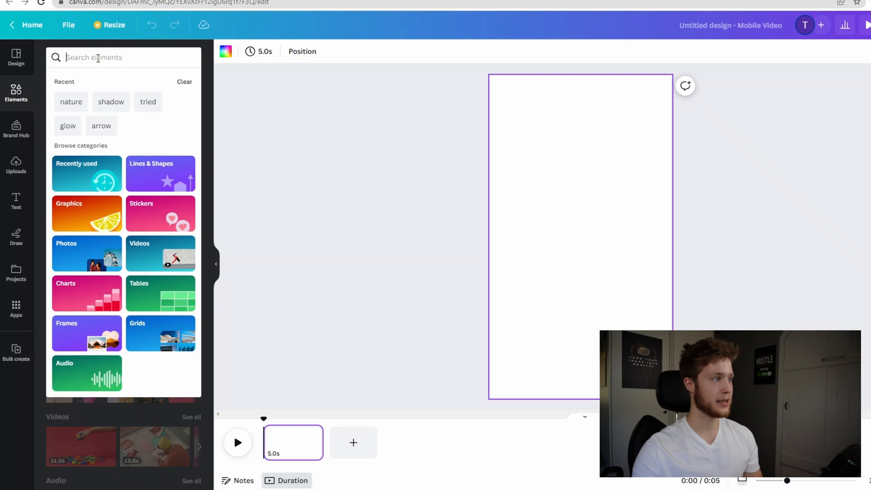
click(71, 105)
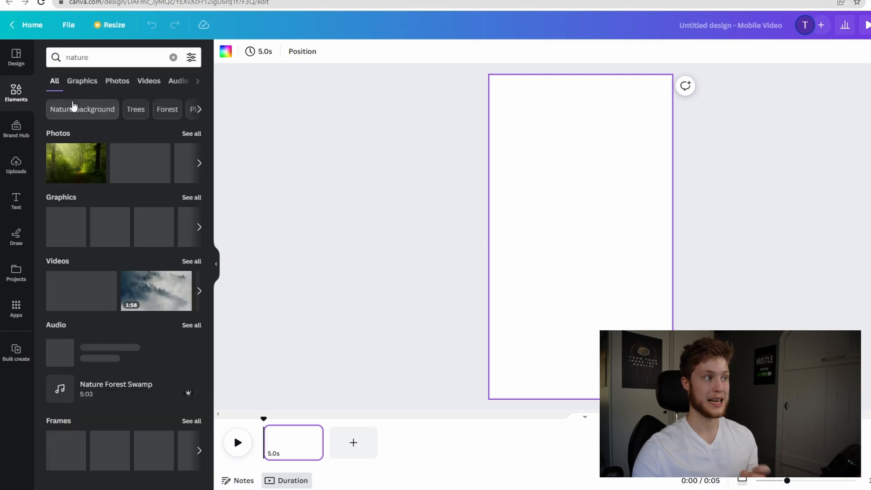
click(148, 85)
drag(71, 142, 492, 159)
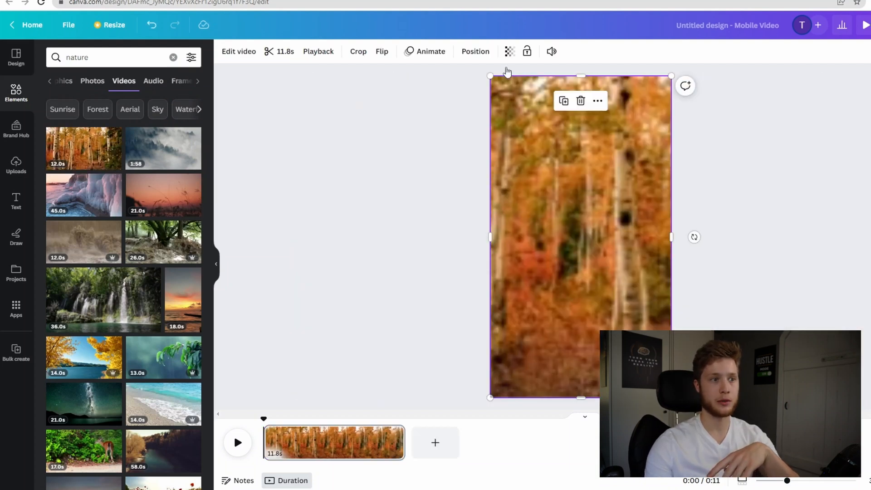
click(391, 173)
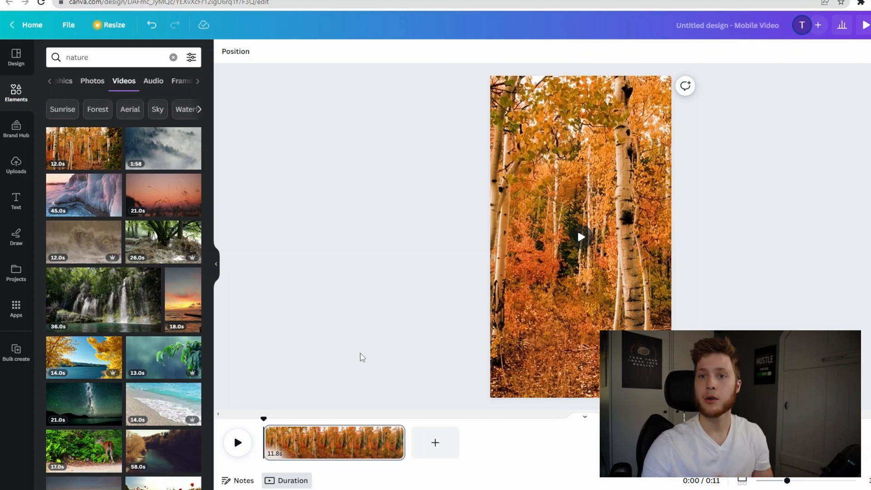
- Trim the autumn forest clip to 7.0s and turn its volume all the way down
drag(405, 443, 347, 450)
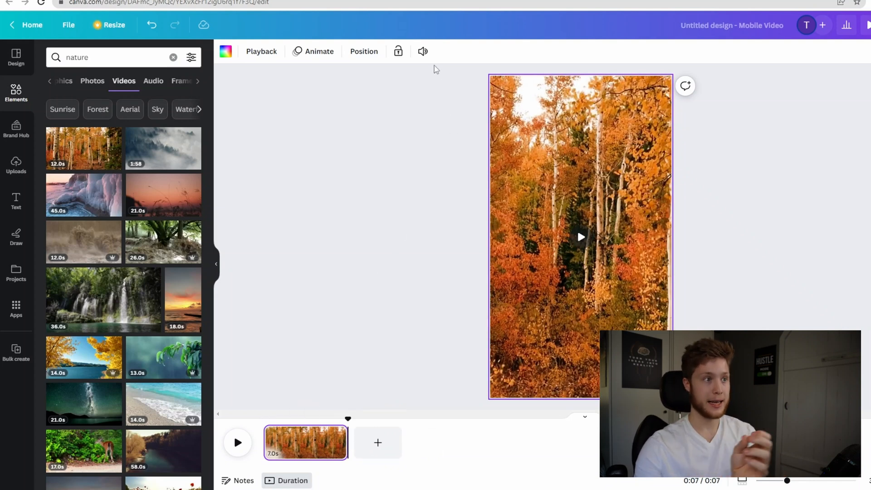
click(422, 50)
drag(389, 104, 247, 105)
click(341, 161)
click(348, 168)
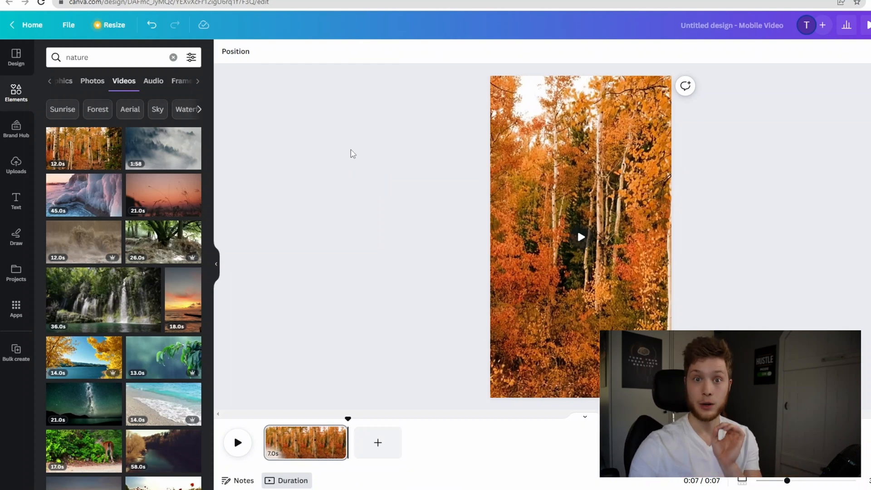
- Add a subtitle text in Montserrat ExtraBold, size 59.2, and centre it horizontally near the top of the page
click(15, 205)
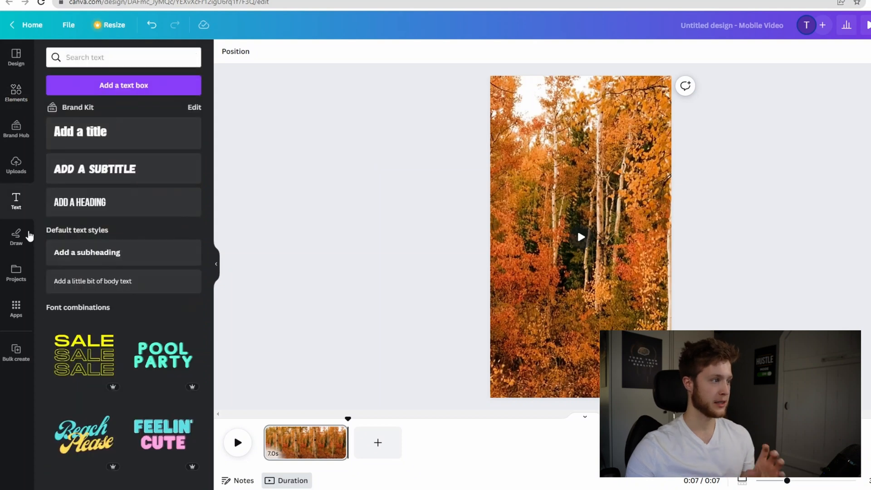
click(64, 175)
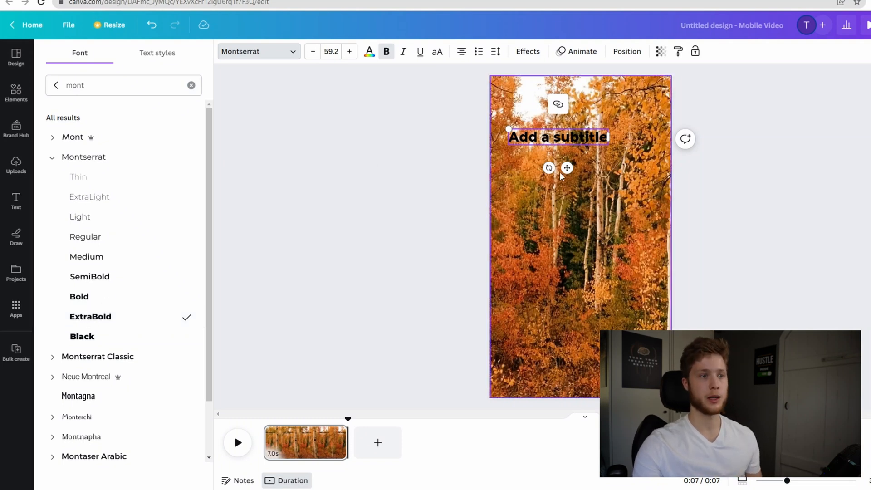
drag(516, 146, 539, 147)
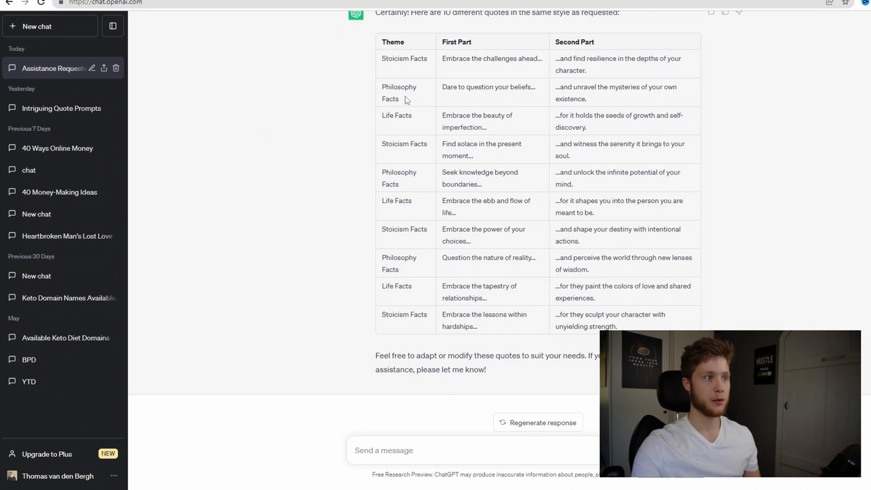
- Copy "Philosophy Facts" from the ChatGPT quote table and replace the subtitle text in the Canva design with it
drag(400, 98, 382, 90)
key(ctrl+c)
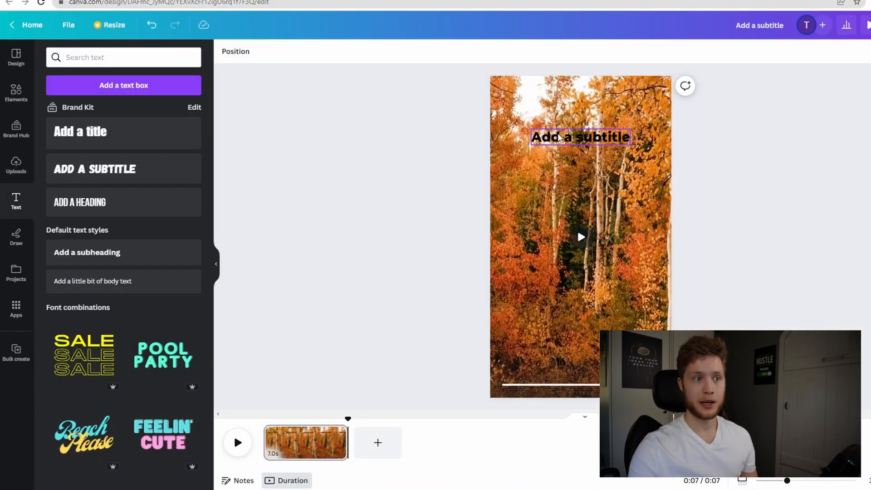
double_click(559, 136)
key(ctrl+v)
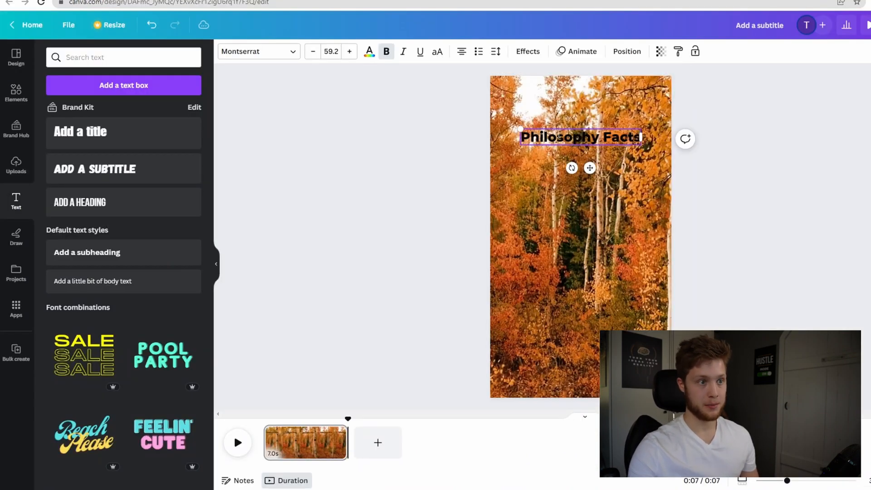
- Widen the "Philosophy Facts" text box on both sides and give the text a black Outline effect
mouse_move(641, 136)
mouse_down()
mouse_move(566, 148)
mouse_move(603, 156)
mouse_move(653, 148)
mouse_up()
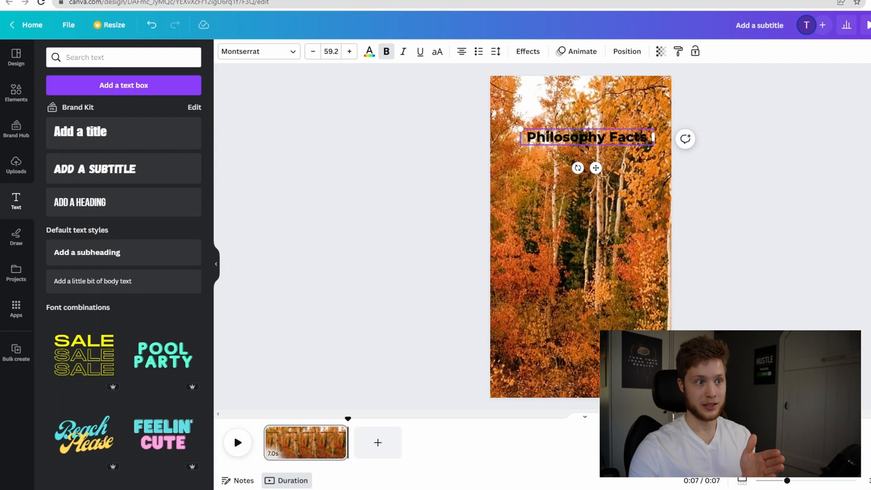
drag(520, 138, 509, 138)
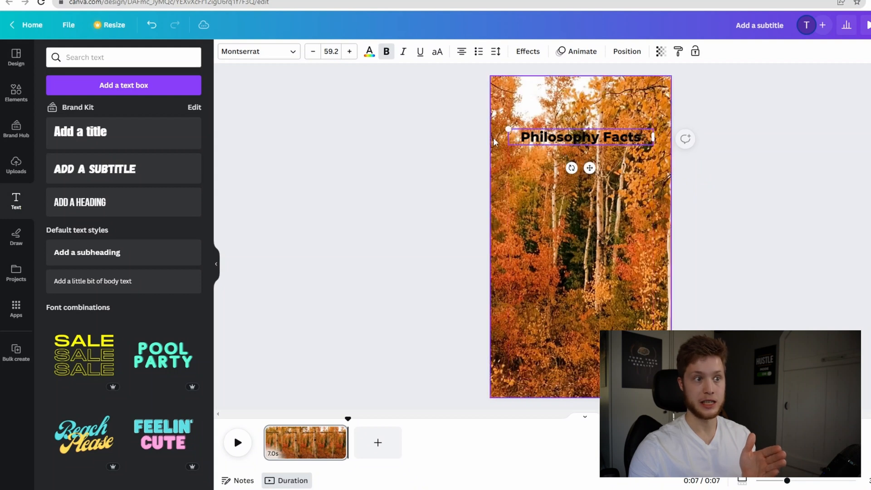
double_click(572, 135)
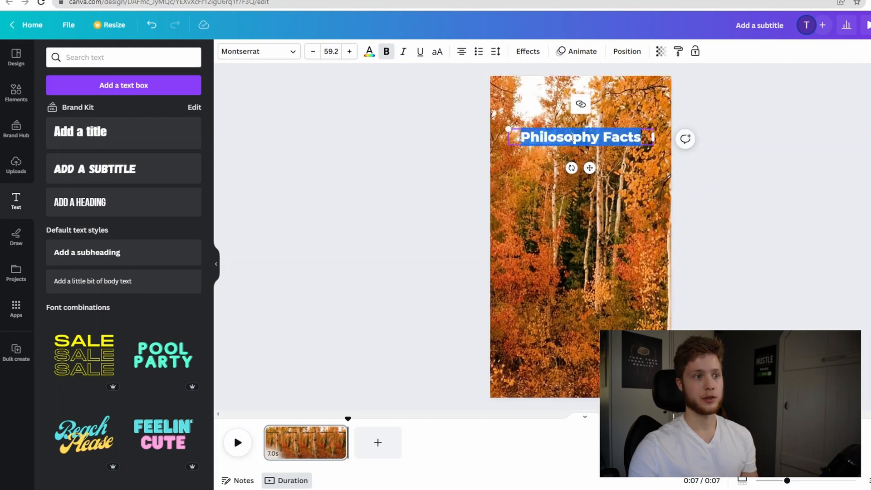
click(521, 53)
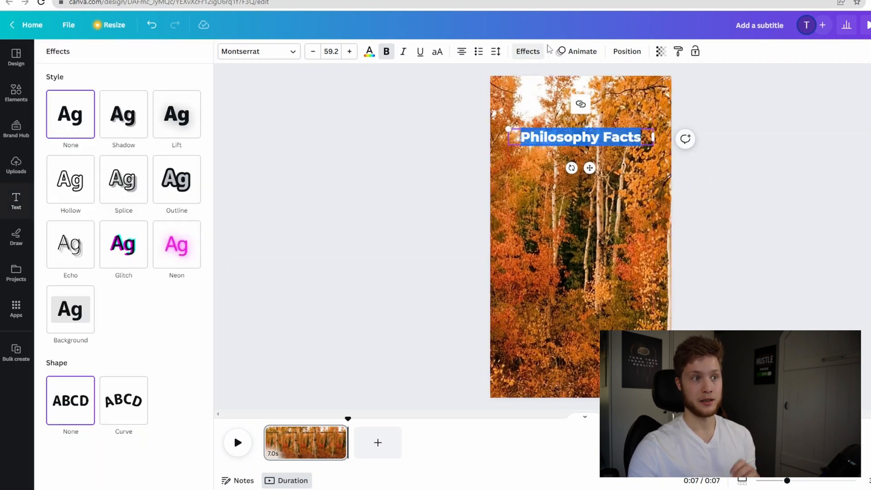
click(171, 179)
click(193, 260)
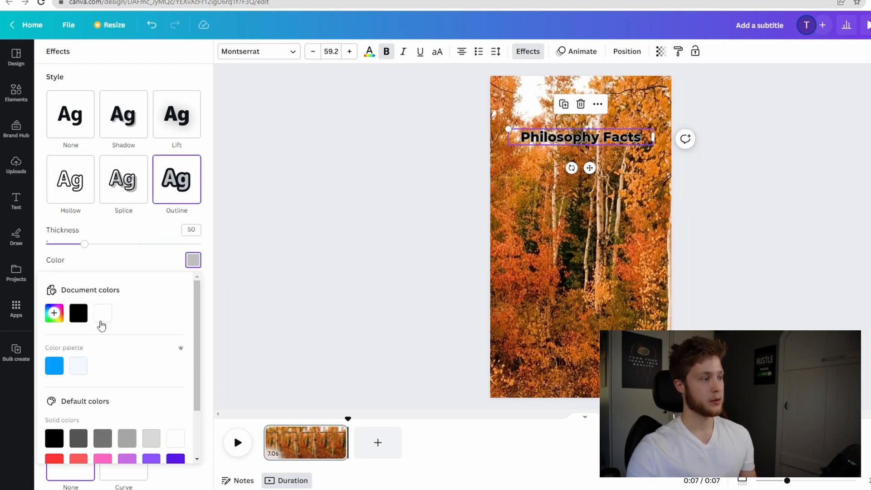
click(78, 313)
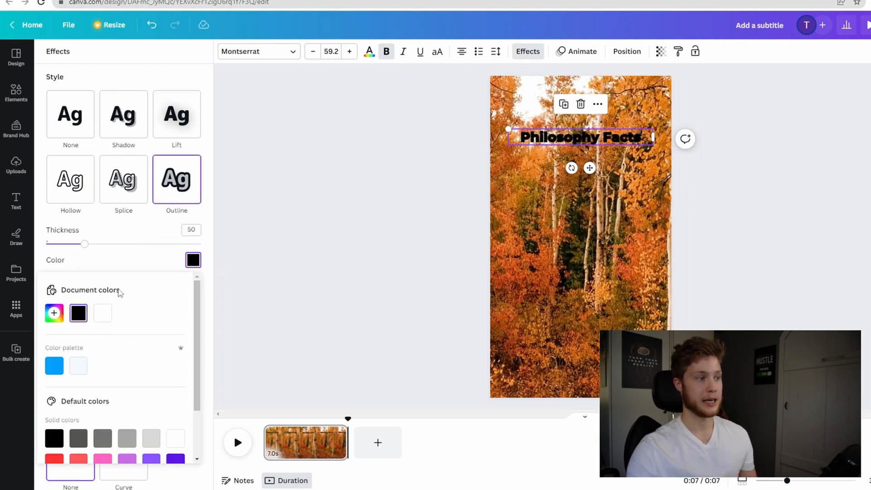
- Set the "Philosophy Facts" text colour to white and keep the title centred horizontally near the top of the page
click(369, 51)
click(110, 111)
click(445, 220)
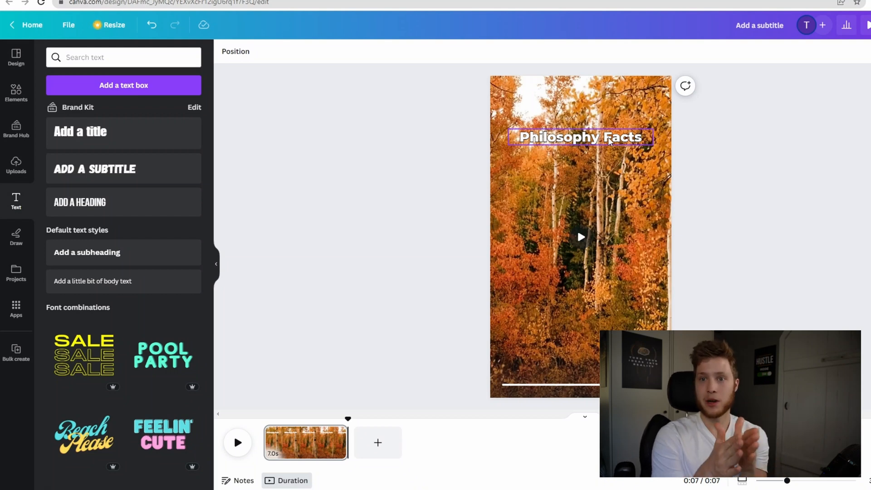
mouse_move(609, 141)
mouse_down()
mouse_move(575, 145)
mouse_move(602, 142)
mouse_up()
click(577, 228)
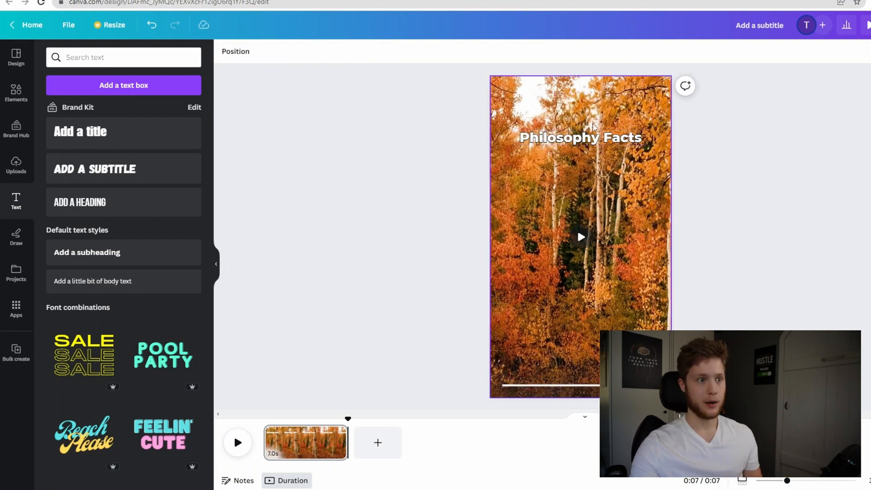
- Place a copy of the title mid-page and replace its text with "Dare to question your beliefs..." copied from the ChatGPT quote table
click(597, 142)
drag(589, 146, 589, 231)
click(191, 1)
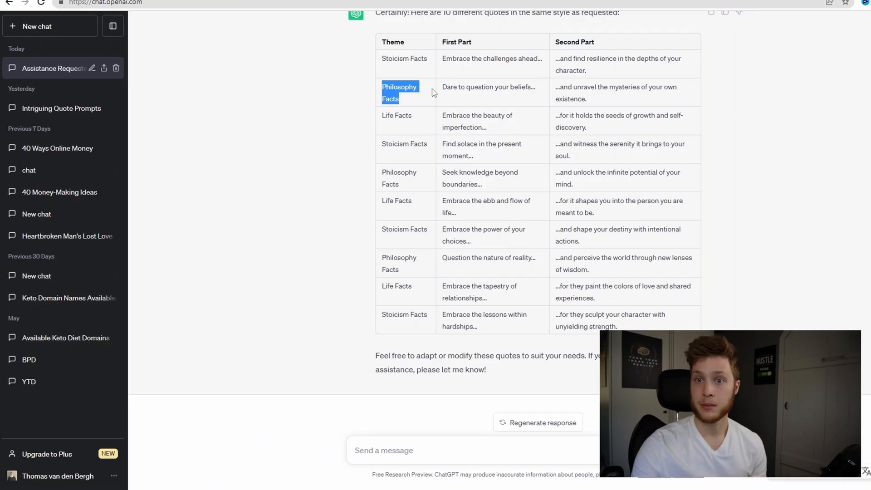
drag(443, 87, 539, 94)
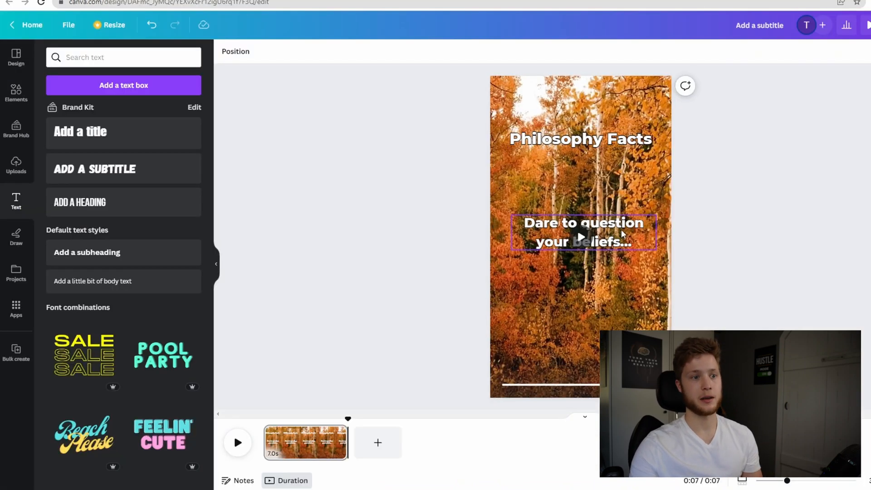
- Change the effect on the "Dare to question your beliefs..." text to a black Background and centre the text horizontally
click(622, 230)
triple_click(622, 229)
click(527, 52)
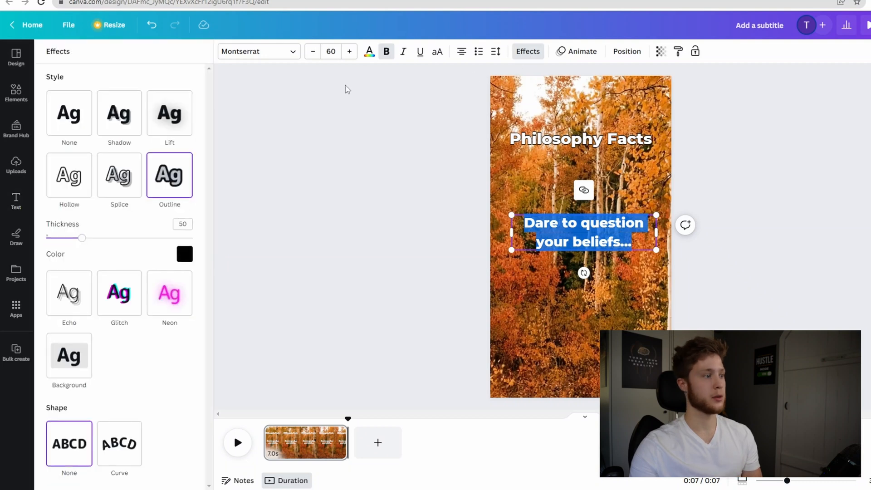
click(69, 355)
click(577, 227)
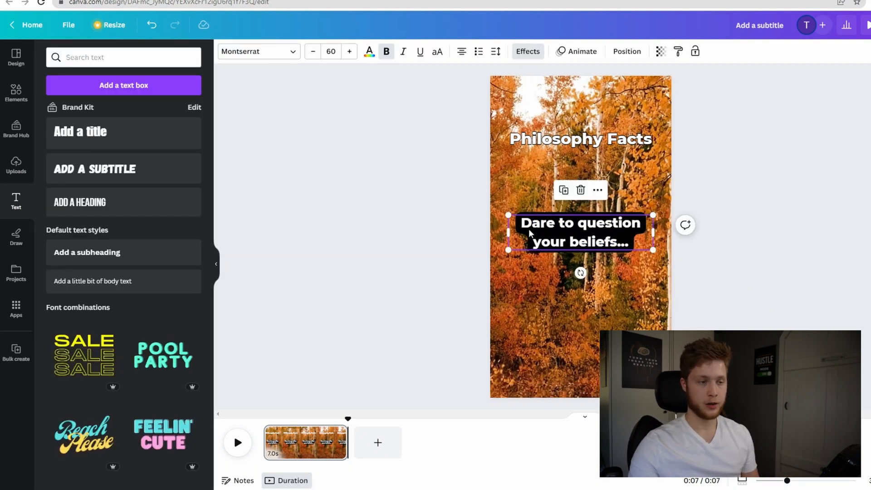
- Duplicate the quote text and replace the copy's wording with "...and unravel the mysteries of your own existence." from the ChatGPT table
click(564, 190)
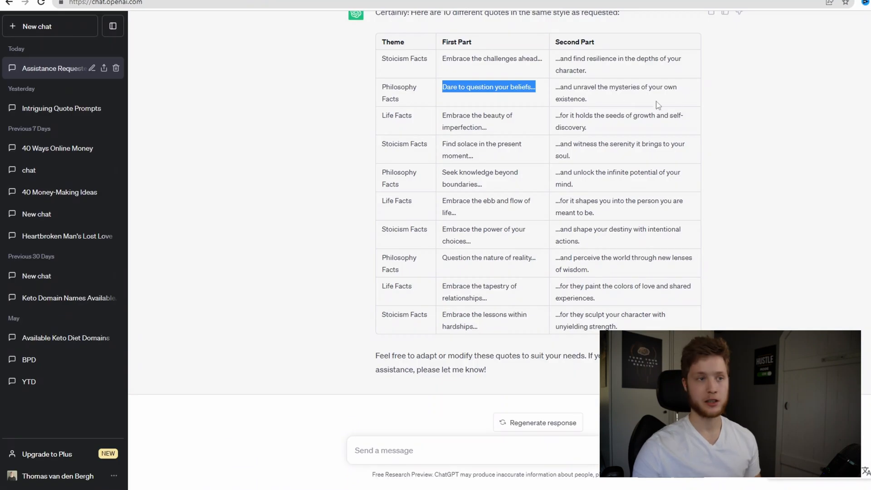
drag(588, 99, 558, 89)
key(ctrl+c)
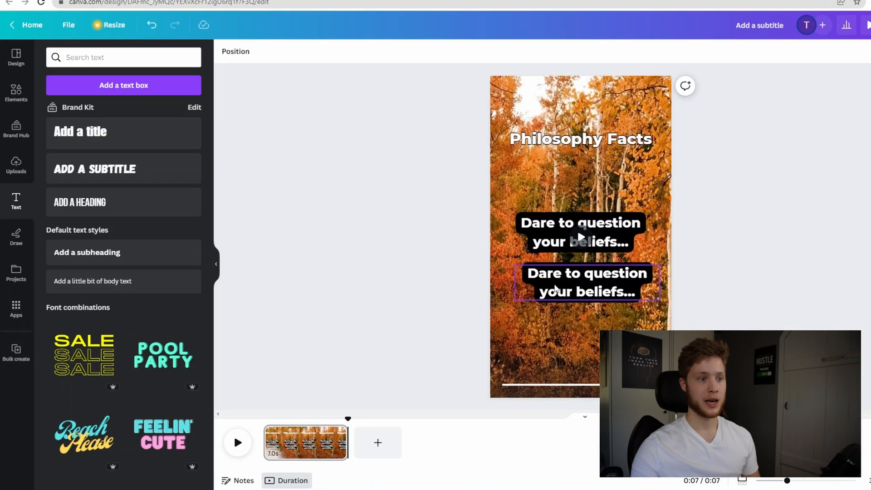
double_click(554, 287)
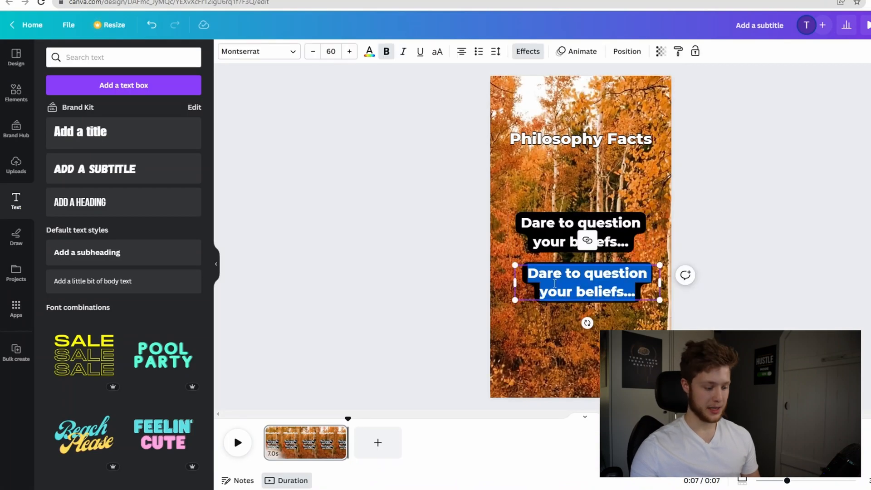
key(ctrl+v)
- Move both quote texts to the middle of the page so that the second part covers the first
drag(542, 236, 542, 257)
drag(627, 294, 620, 264)
click(410, 256)
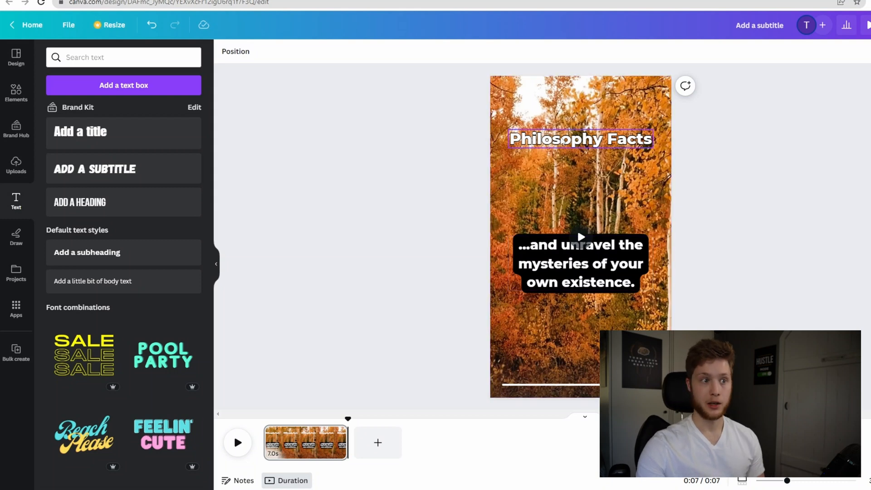
- Move the second quote text down off the first, and trim the first quote's timing to end at about 5 seconds
click(561, 140)
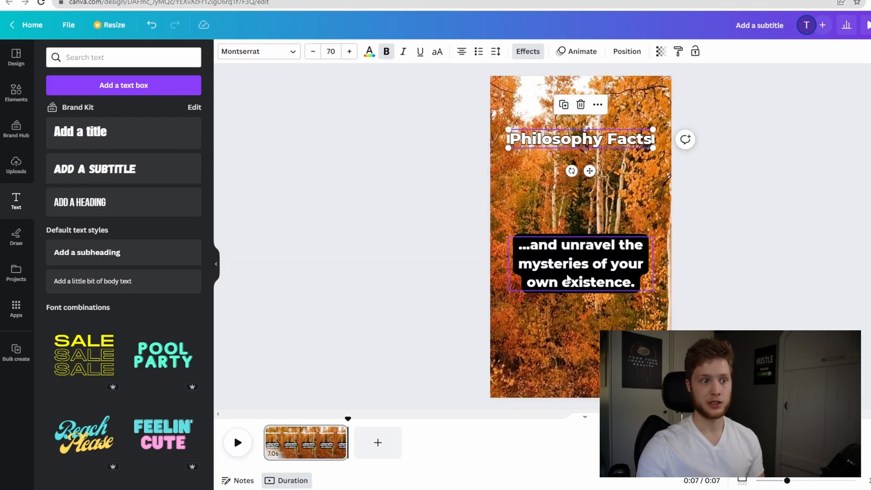
drag(567, 268, 567, 297)
click(536, 250)
right_click(536, 249)
click(536, 252)
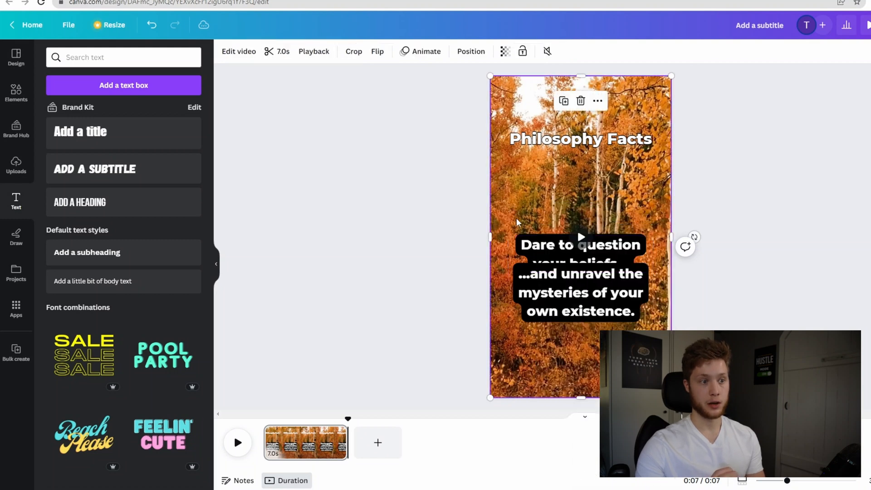
right_click(536, 254)
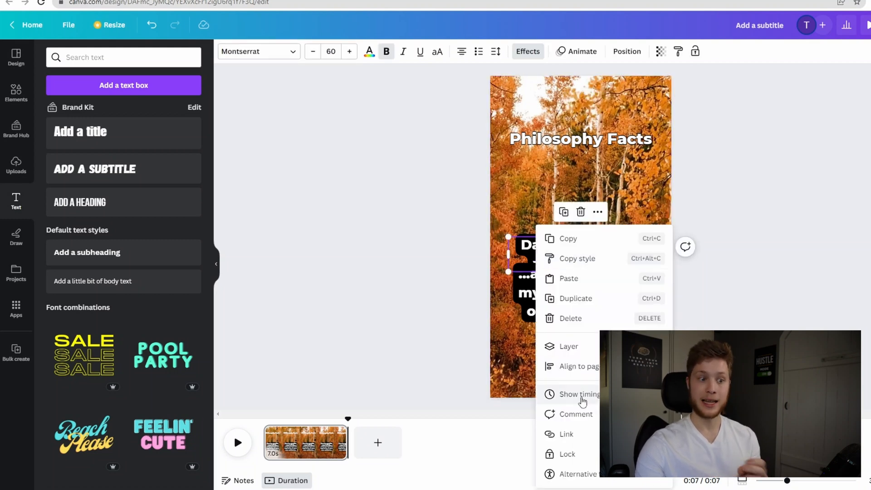
click(567, 395)
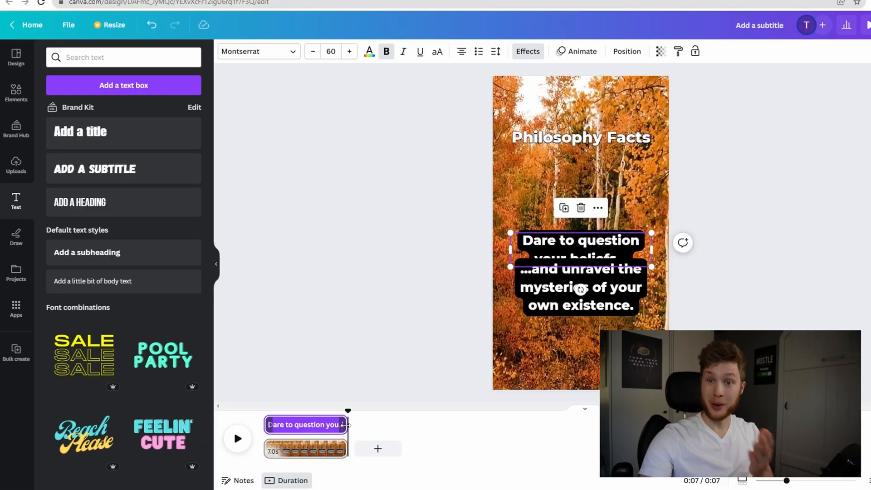
drag(346, 425, 322, 424)
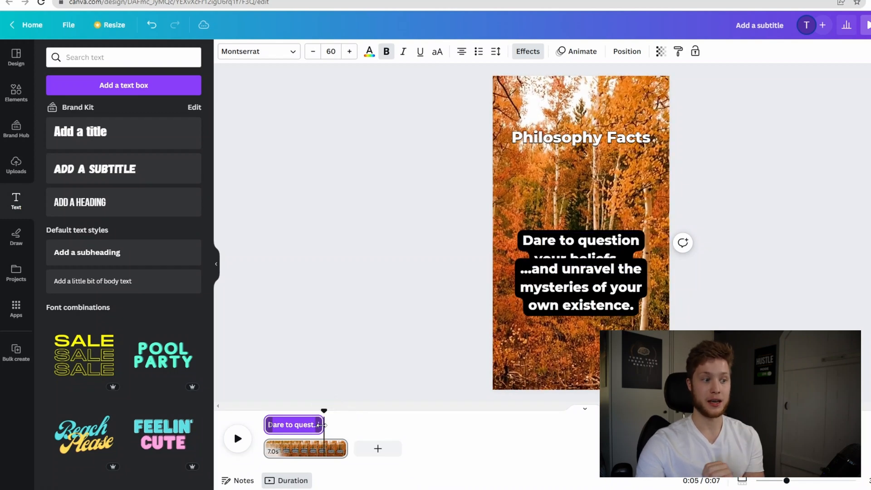
click(320, 425)
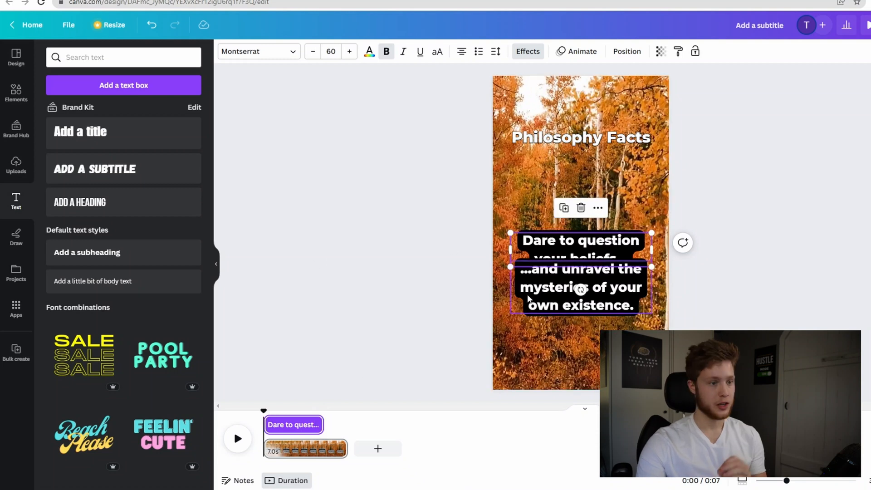
- Trim the second quote's timing to start at about 5 seconds and move that text back over the first quote's position
click(542, 304)
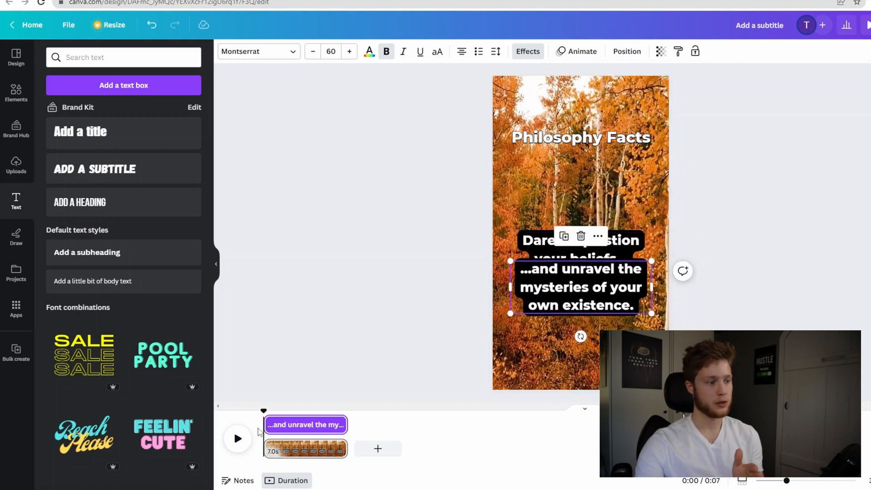
drag(267, 427, 333, 427)
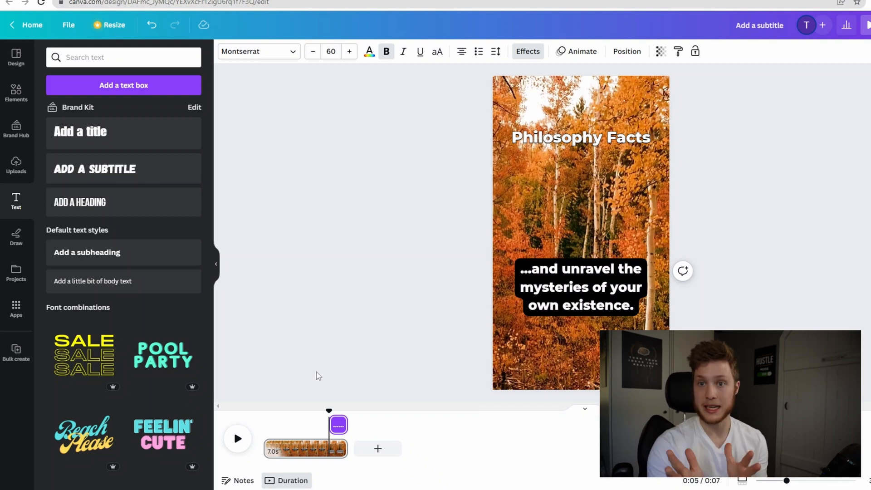
click(444, 314)
drag(554, 297, 558, 271)
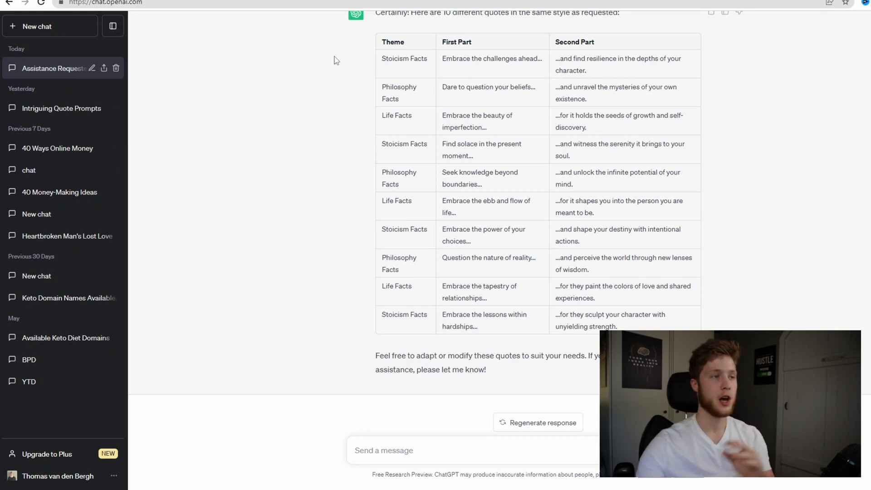
- Copy the entire quote table from ChatGPT, start manual data entry in Canva's Bulk create and clear the sample table
drag(383, 43, 651, 327)
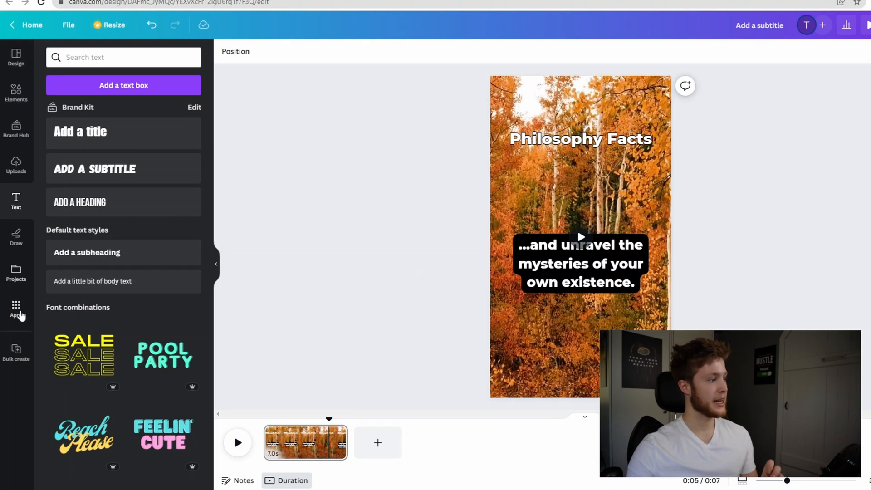
click(17, 310)
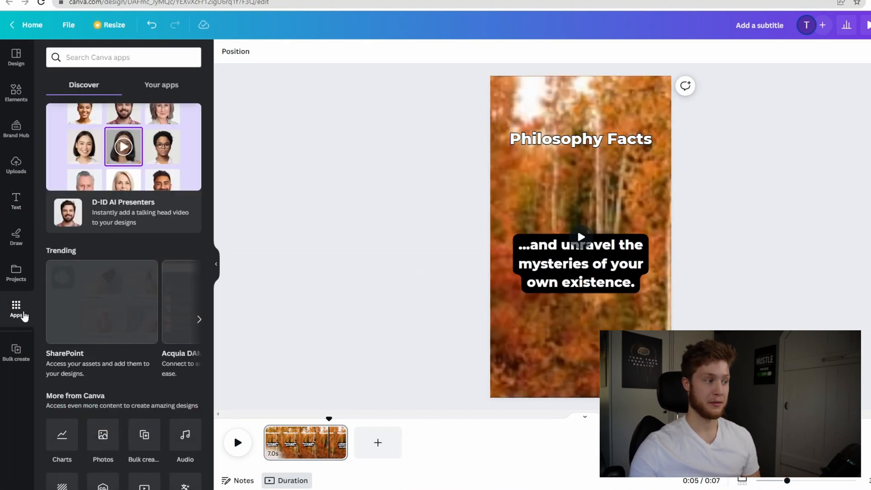
scroll(84, 278, down, 5)
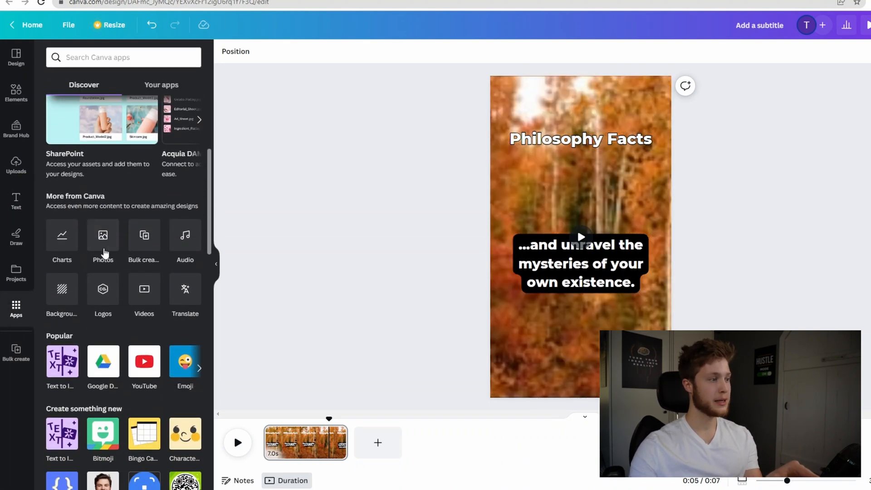
click(142, 240)
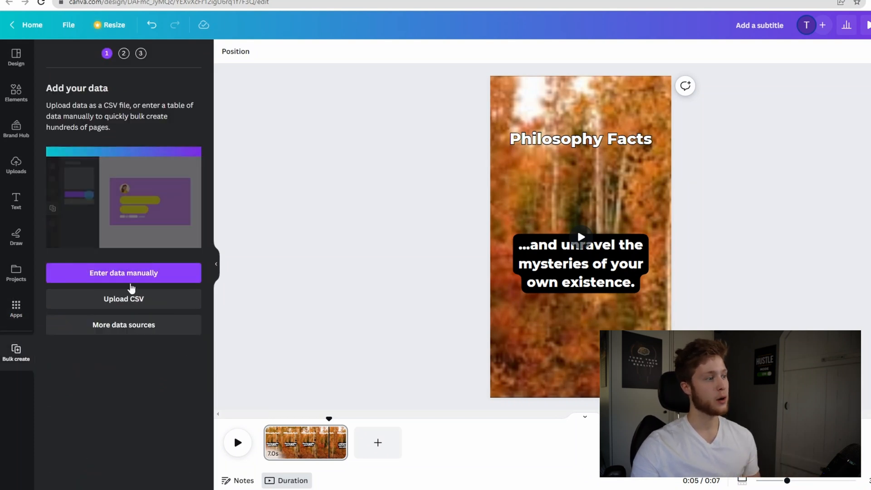
click(153, 272)
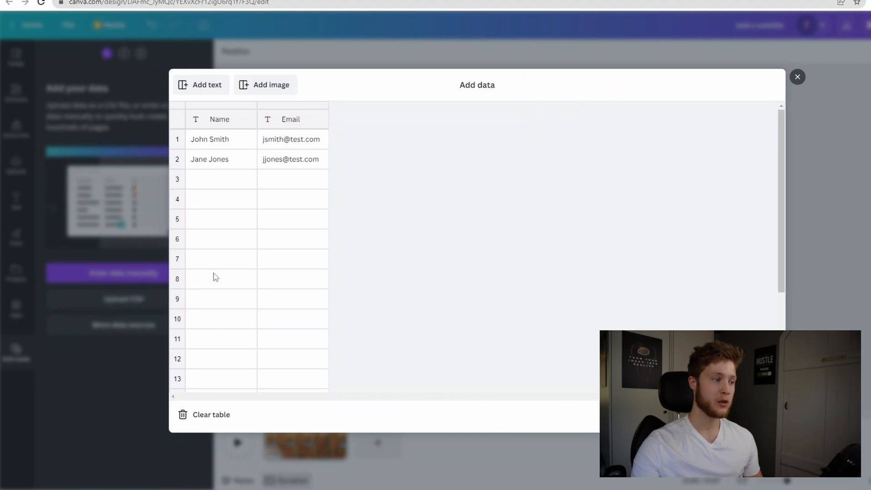
click(205, 414)
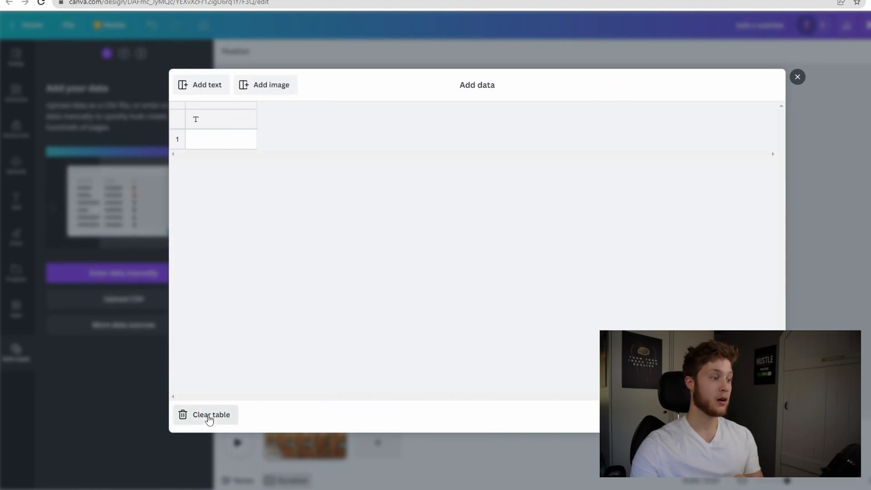
- Paste the quote table with its Theme, First Part and Second Part columns into the bulk data table and accept it
click(226, 124)
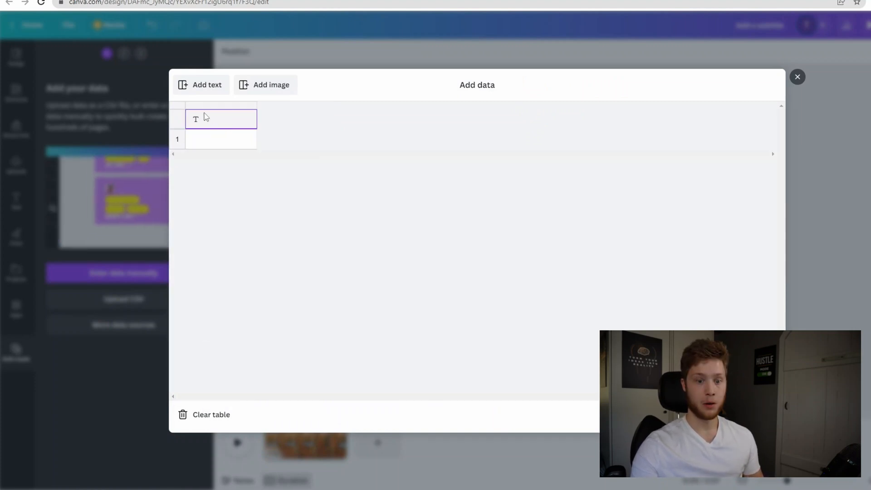
key(ctrl+v)
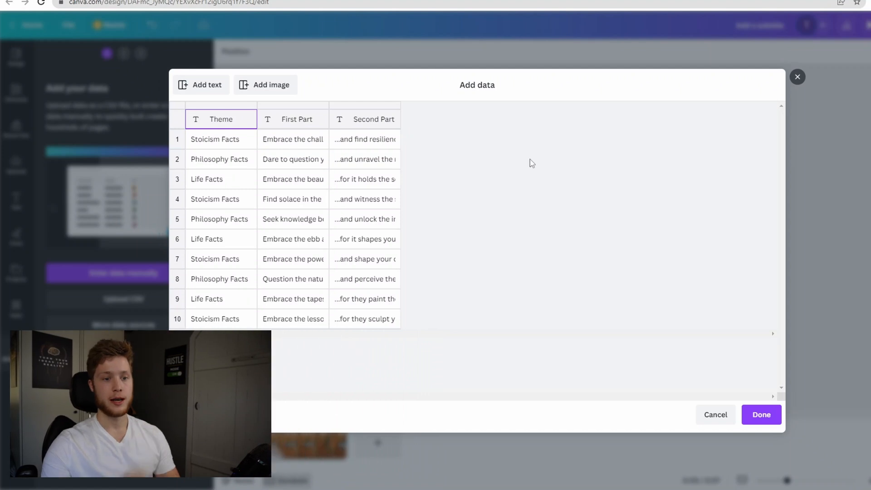
click(759, 414)
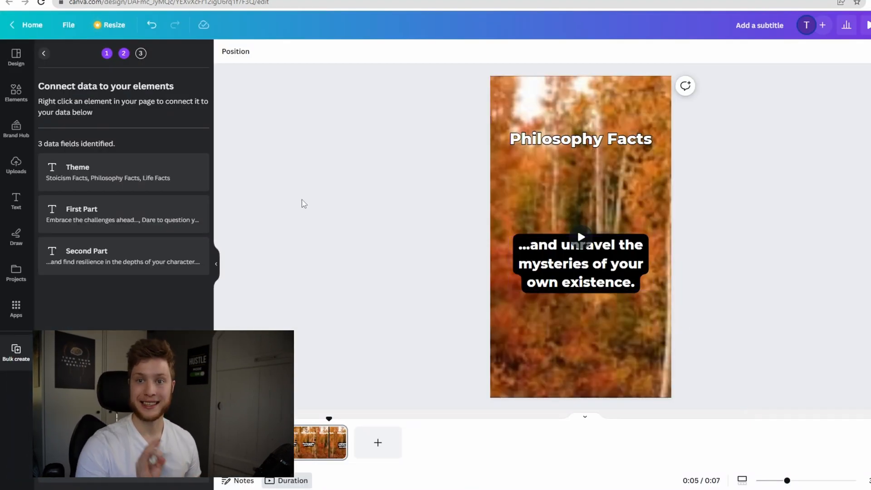
- Connect the Philosophy Facts heading to the Theme data field
right_click(558, 149)
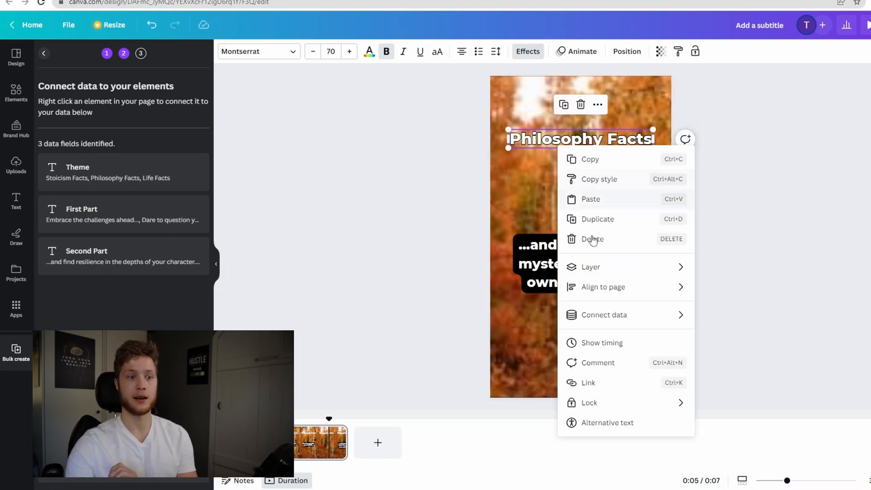
mouse_move(643, 323)
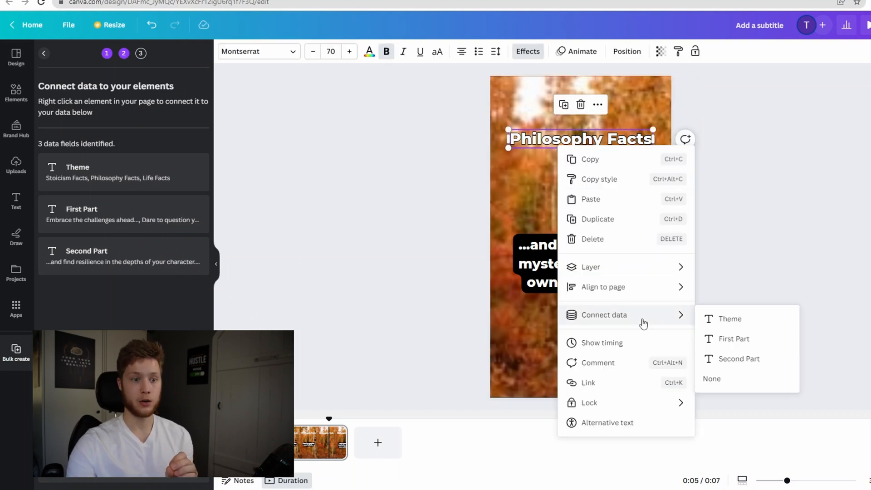
click(721, 318)
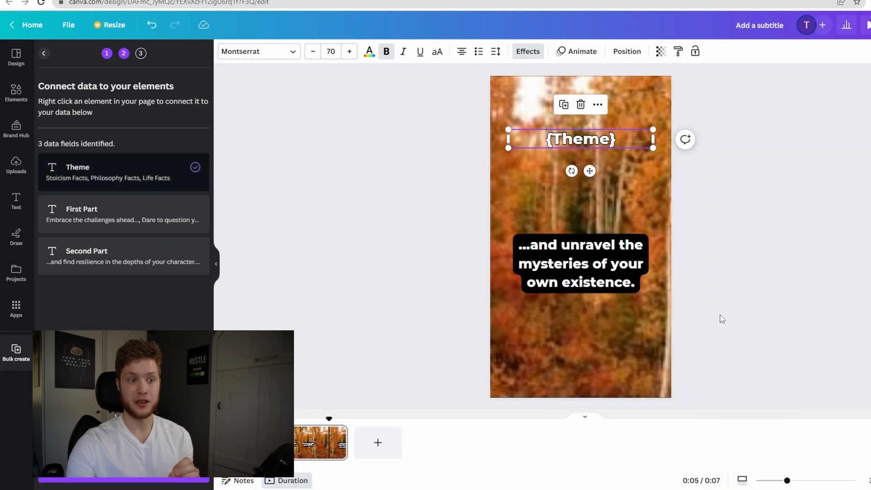
- Connect the second quote text, "...and unravel the mysteries of your own existence.", to the Second Part data field
click(575, 276)
right_click(576, 276)
mouse_move(635, 364)
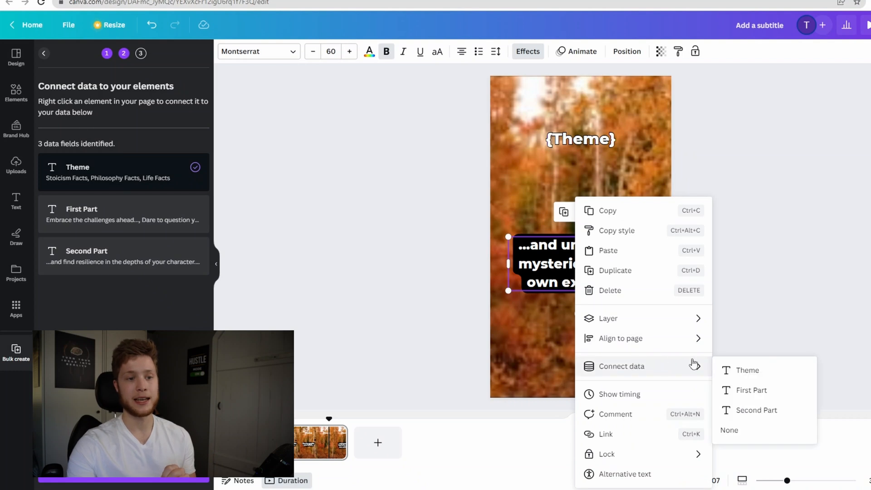
click(743, 410)
click(777, 385)
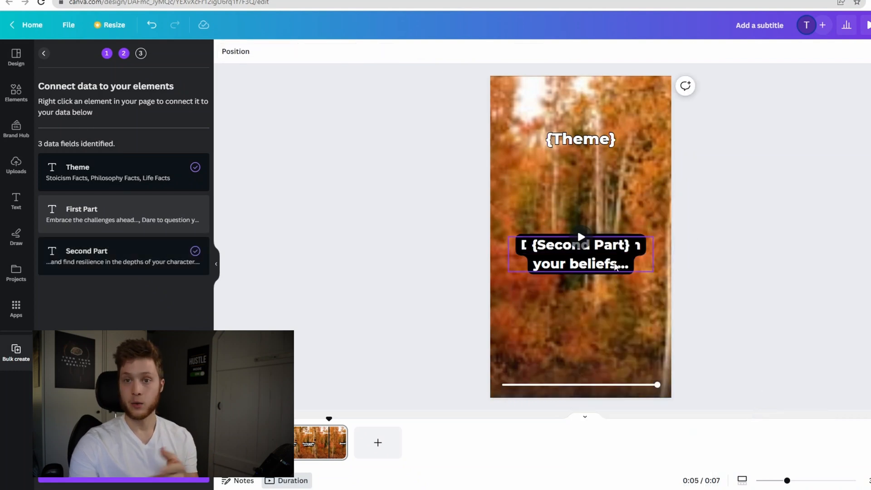
- Connect the first quote text behind the second one to the First Part data field
right_click(612, 271)
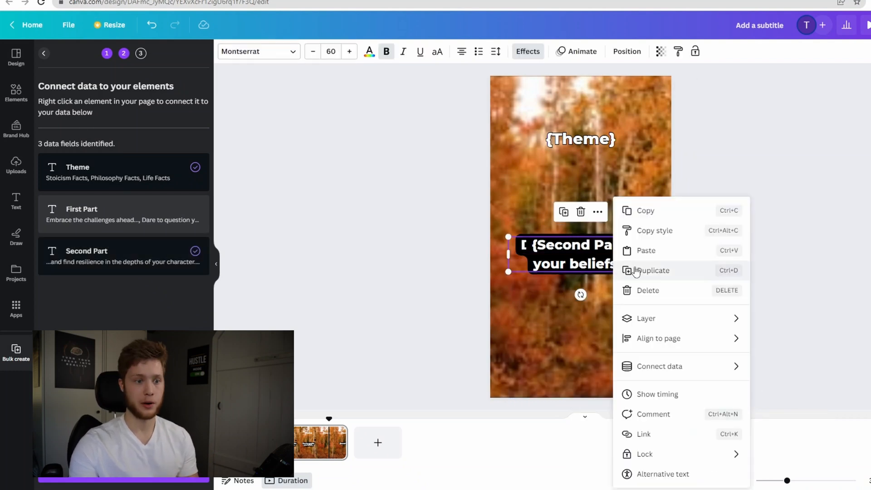
mouse_move(689, 366)
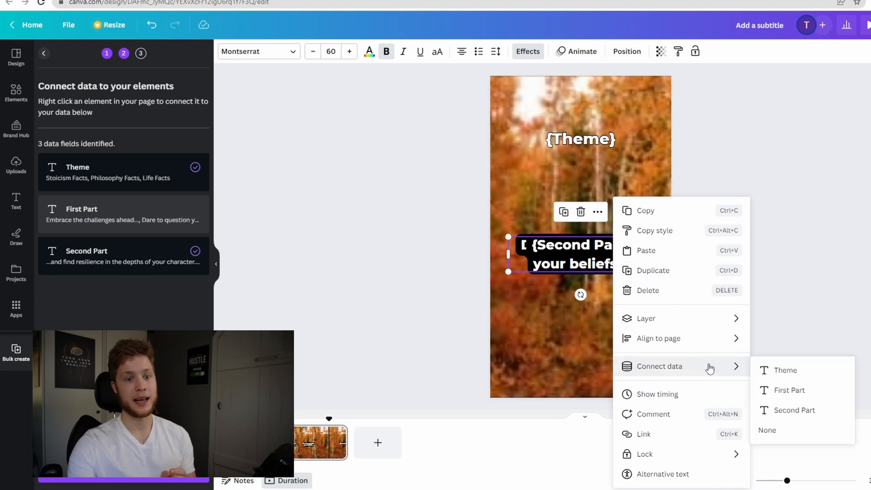
click(789, 390)
click(371, 286)
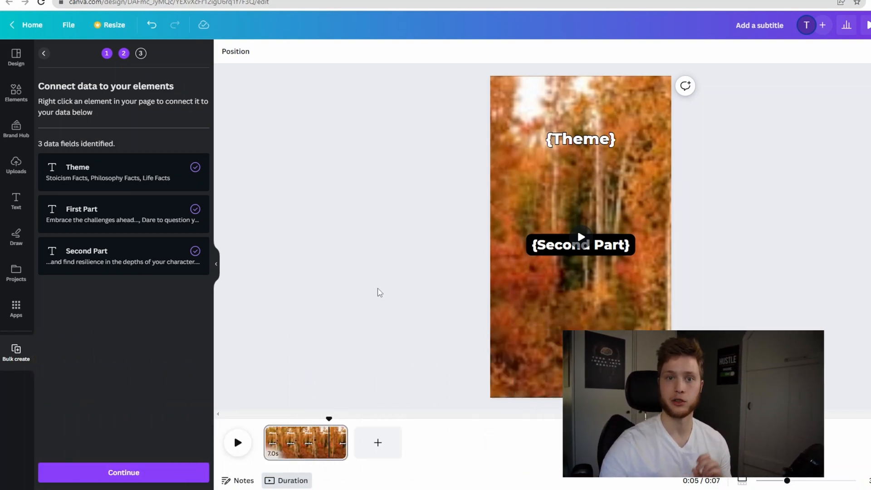
- Generate pages from all 10 data rows and pause the playback of the resulting design
click(152, 476)
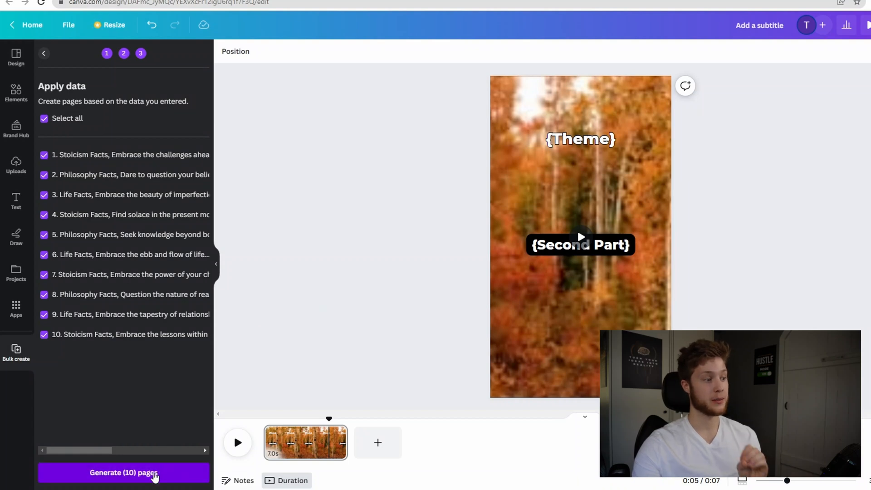
click(123, 472)
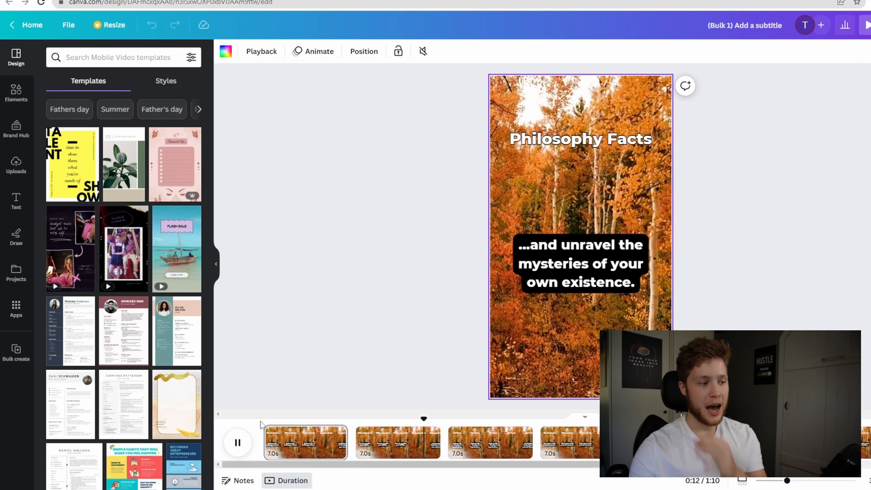
click(238, 442)
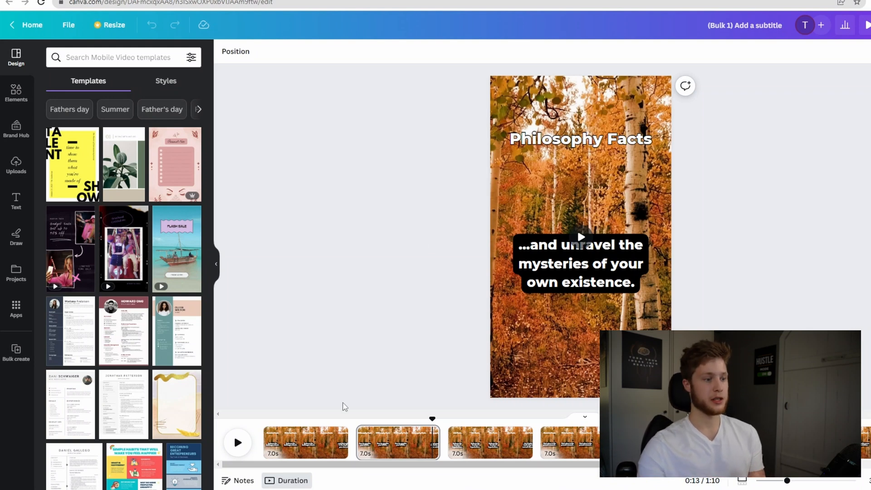
- Delete the autumn forest background video from the second page
click(418, 442)
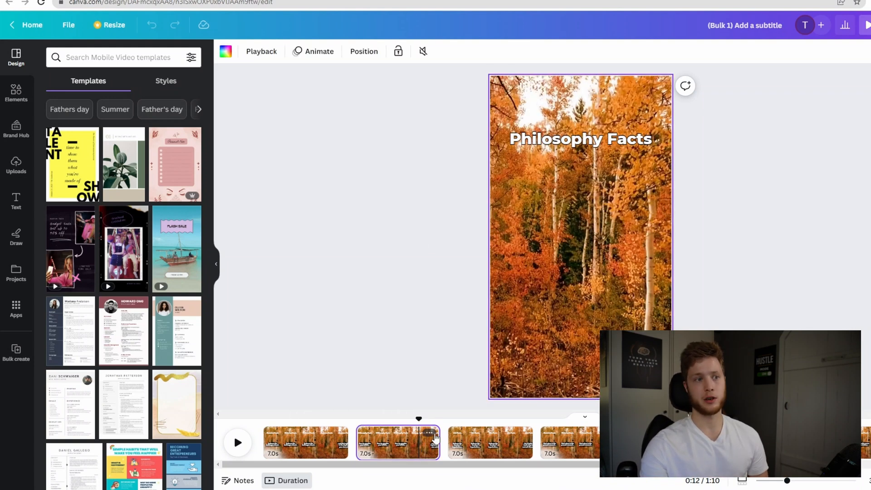
click(503, 369)
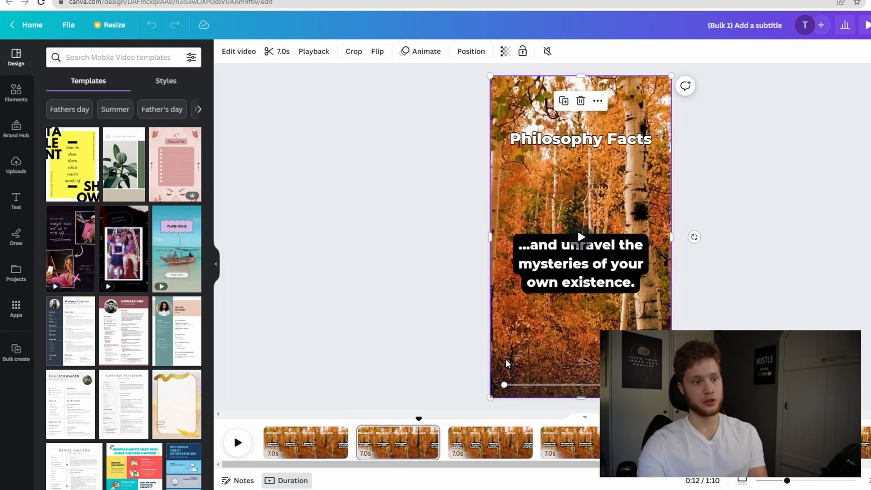
key(Delete)
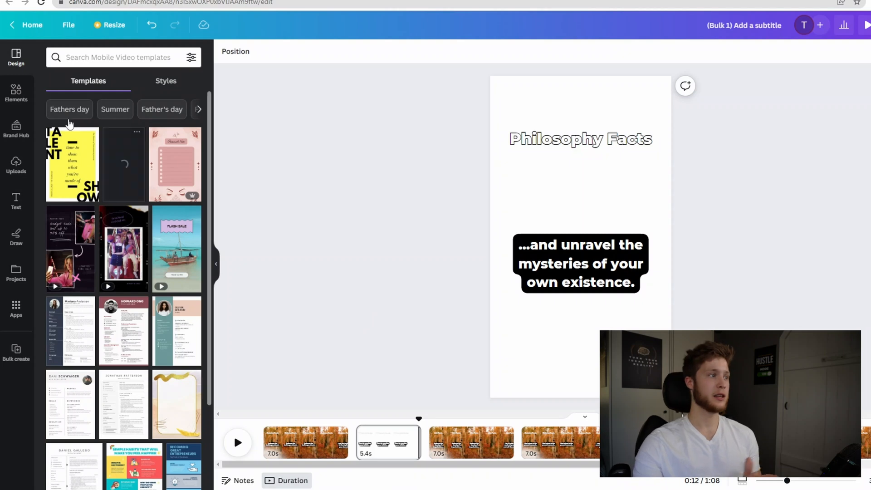
- Search the elements for nature and set the mountain lake photo as the second page's background
click(16, 93)
click(103, 58)
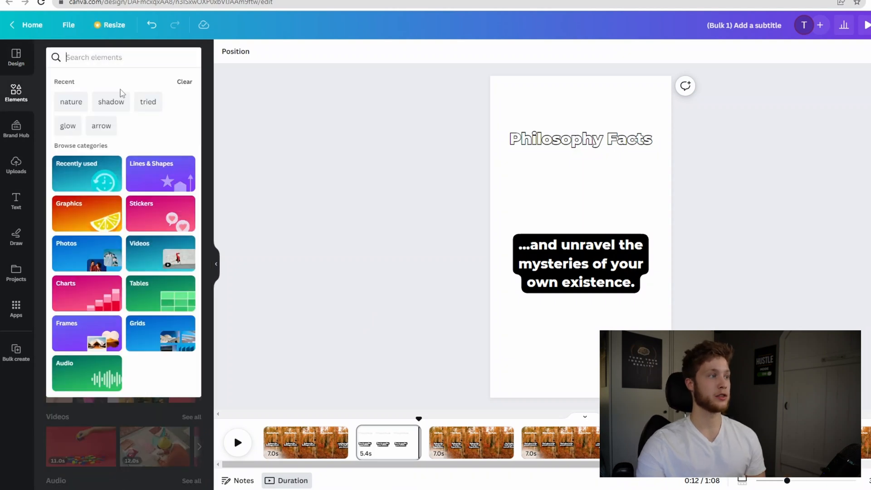
click(71, 102)
drag(140, 162, 493, 181)
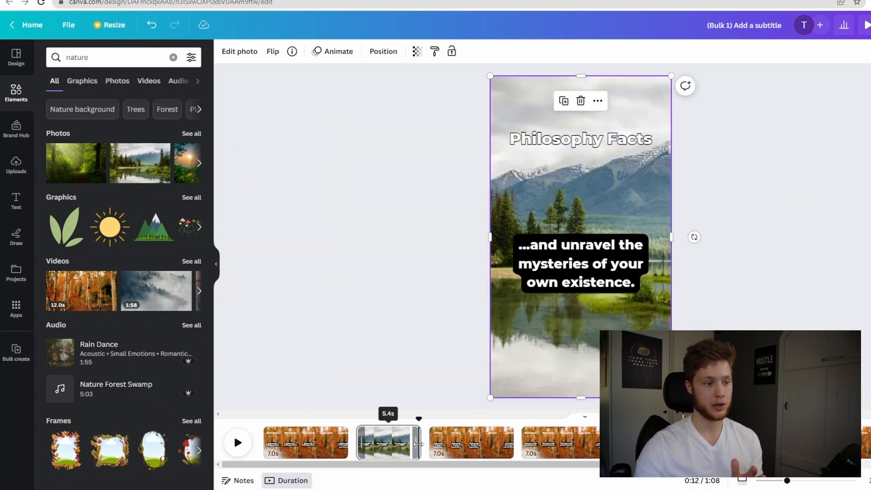
- Swap the second page's lake photo for the misty forest video and adjust the page's duration on the timeline
drag(419, 444, 435, 443)
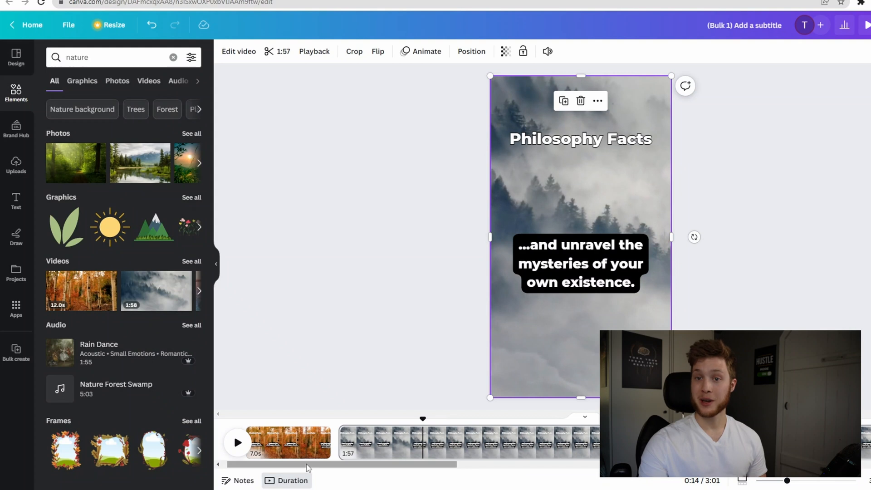
drag(324, 464, 654, 464)
drag(854, 446, 376, 442)
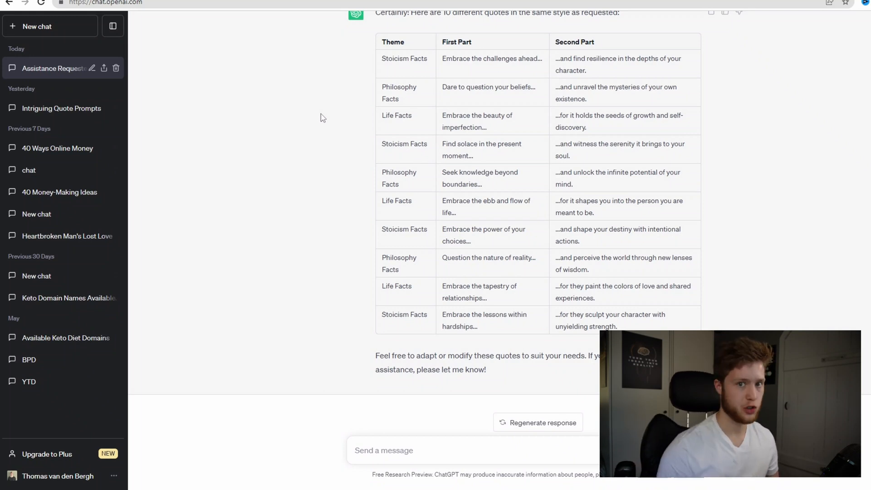
- Switch to ChatGPT and send the request "Please give me 10 more" in the quote chat
text(Pl)
text(ease give me 10 m)
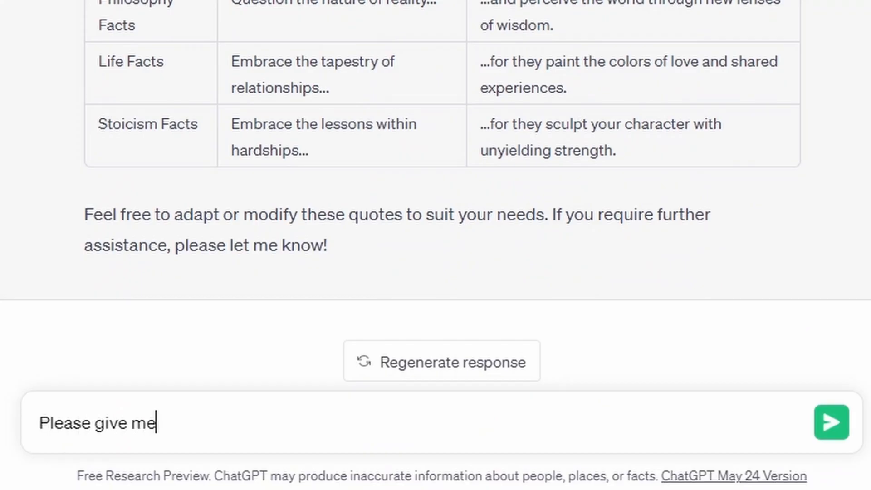
text(ore)
key(Return)
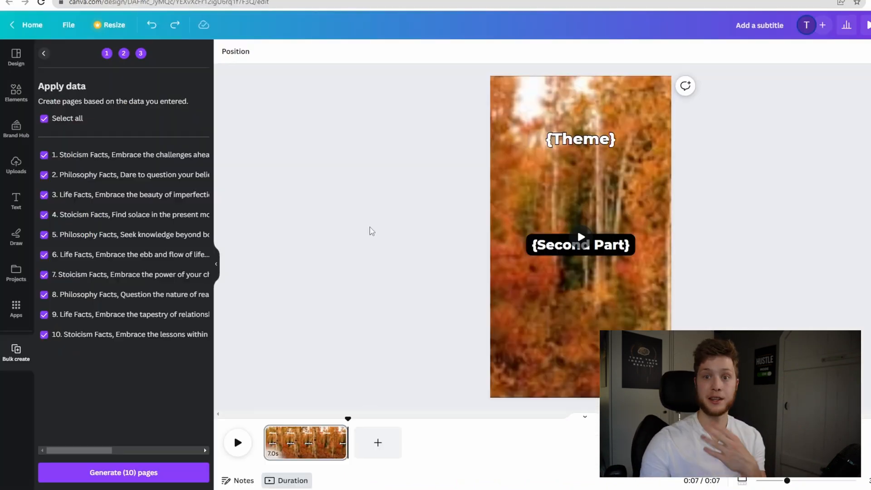
- Switch to the original Canva design and replace the contents of the manual Bulk create table with the copied quote table
click(45, 53)
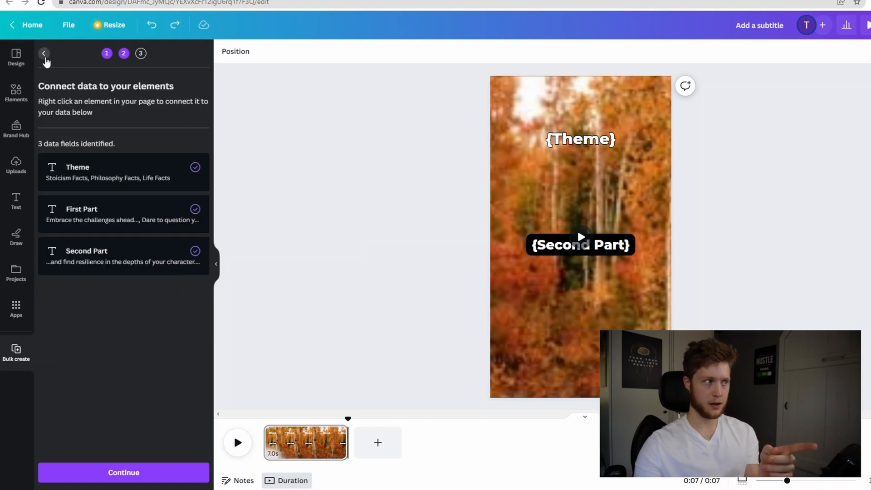
click(44, 54)
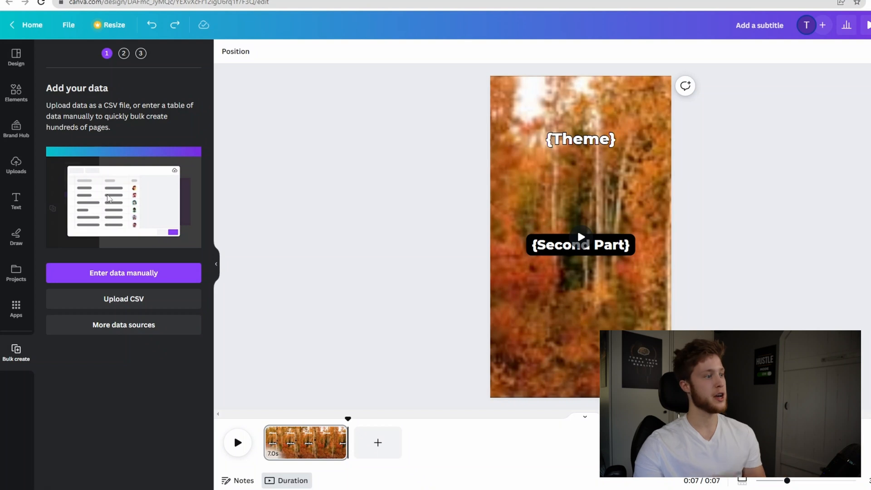
click(124, 270)
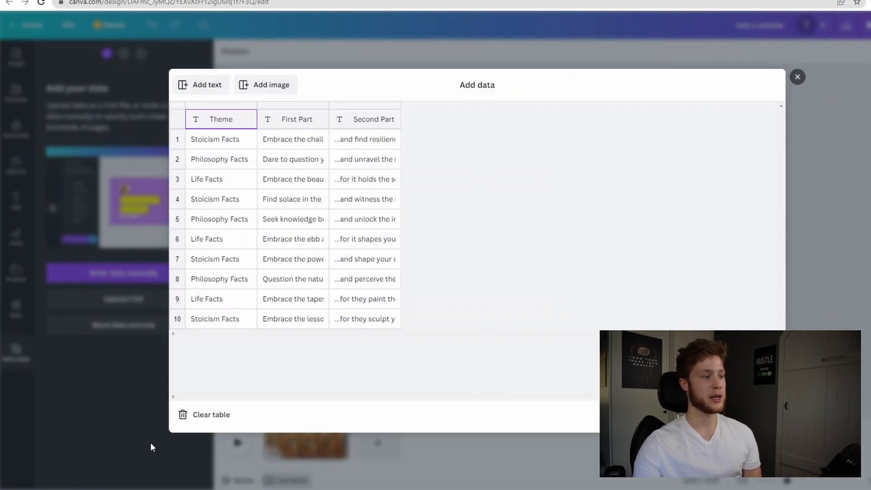
click(208, 414)
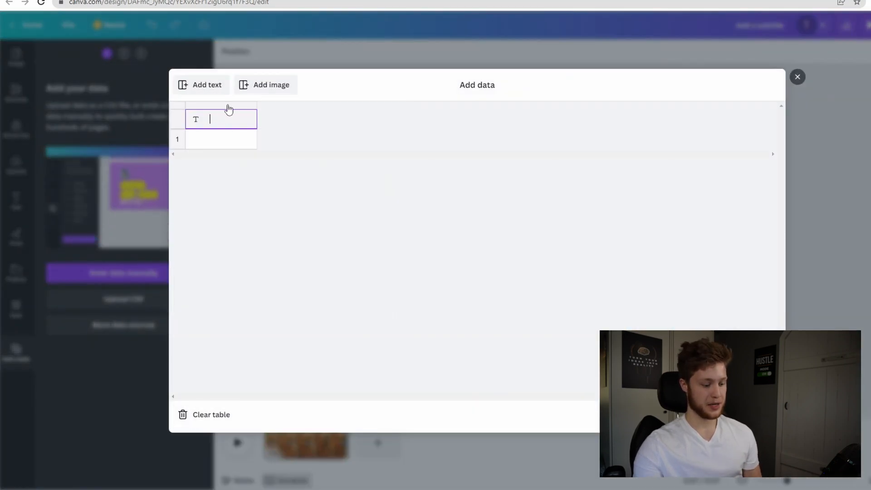
key(ctrl+v)
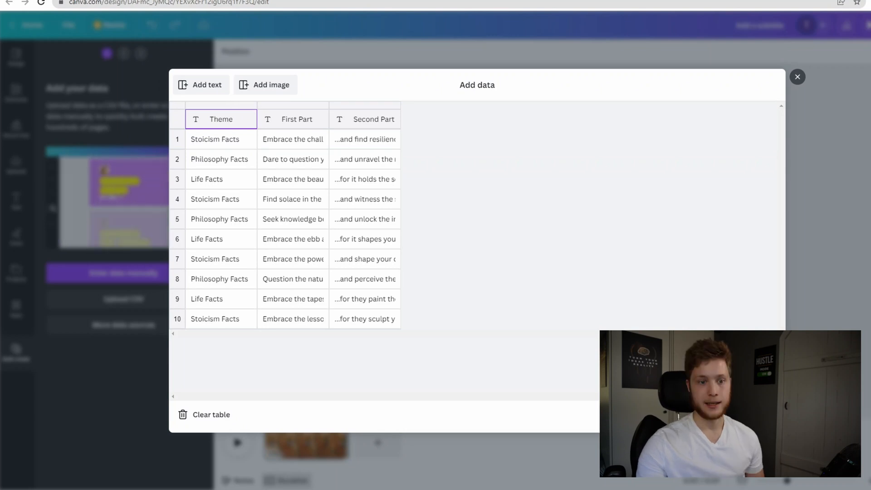
click(756, 414)
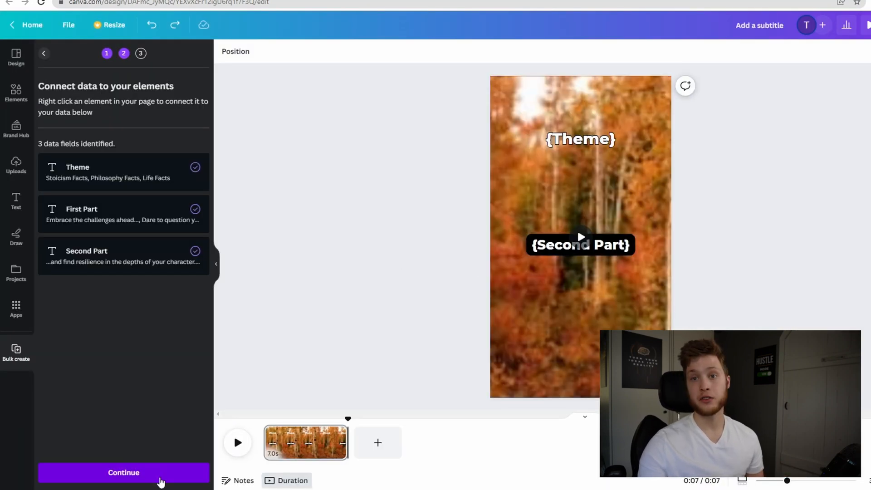